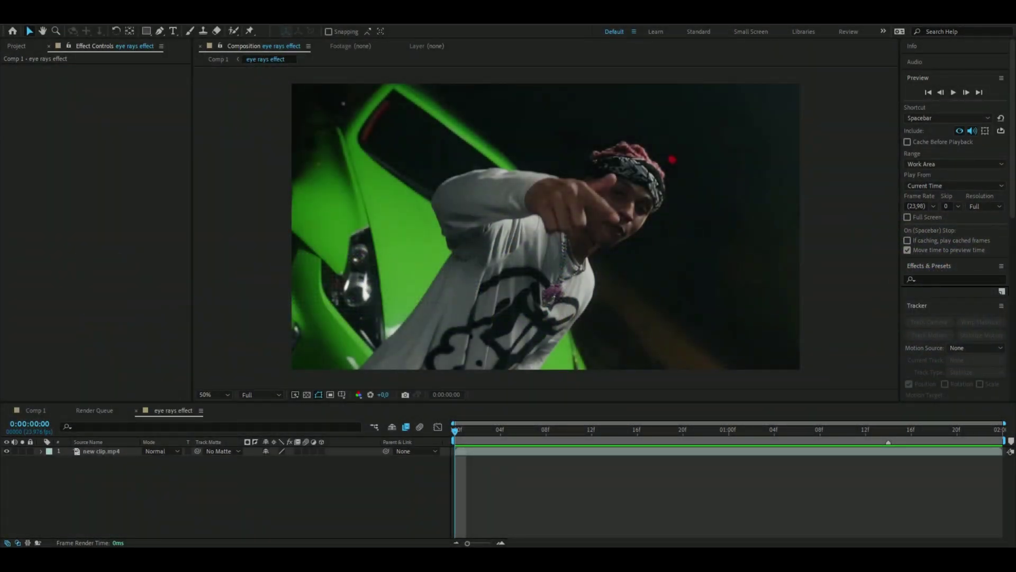
# Add an adjustment layer above new clip.mp4 at the composition's start and apply the Optical Flares effect to it.
pyautogui.click(383, 485)
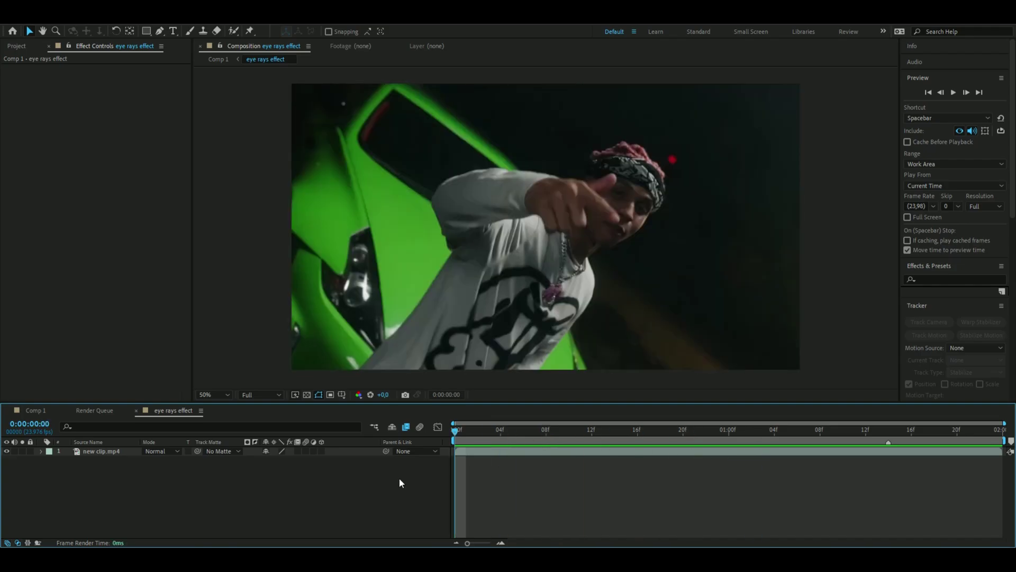
pyautogui.moveTo(457, 432); pyautogui.dragTo(454, 459)
pyautogui.hotkey('ctrl', 'alt', 'y')
pyautogui.hotkey('ctrl', 'space')
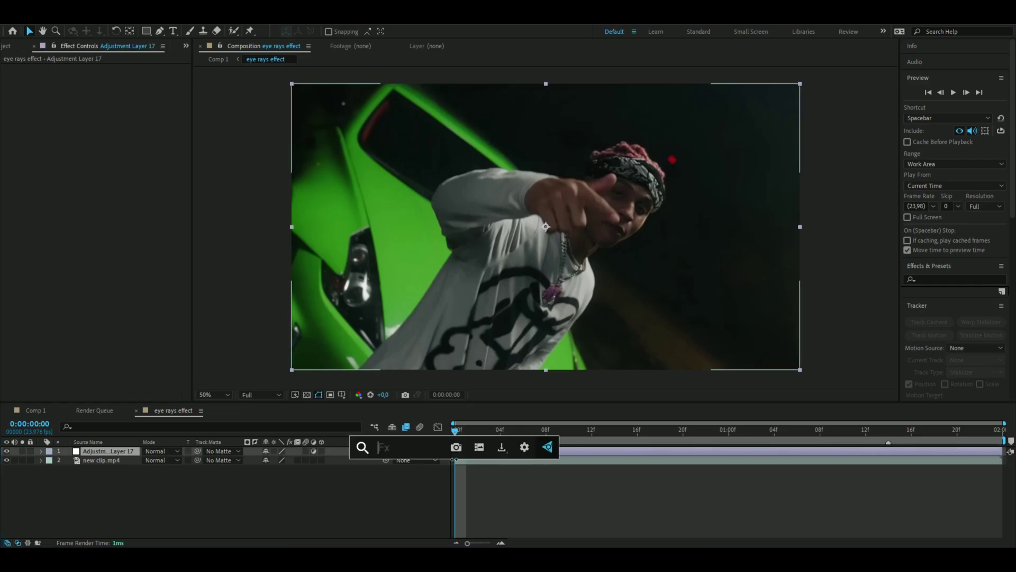
pyautogui.write('op')
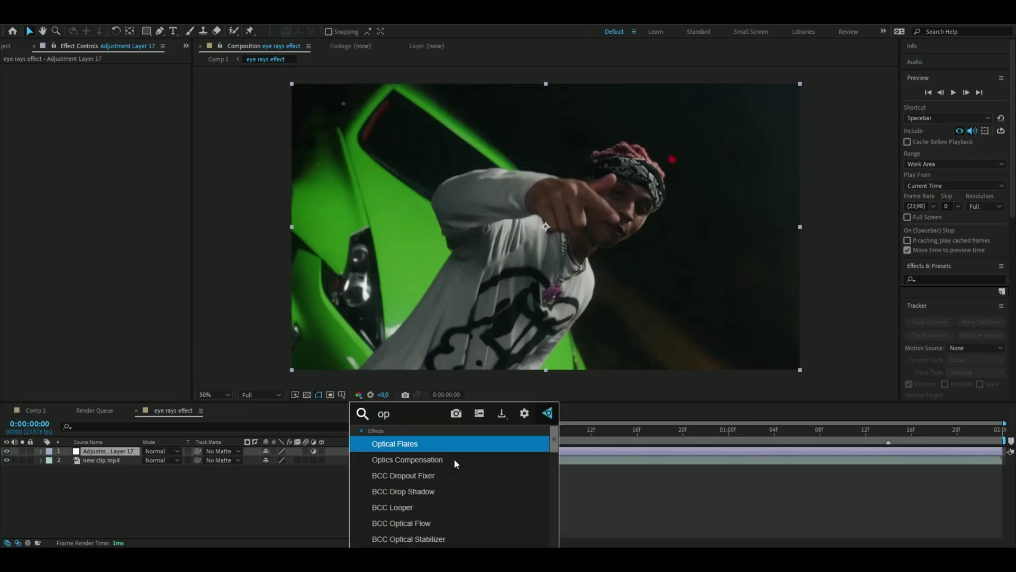
pyautogui.press('Return')
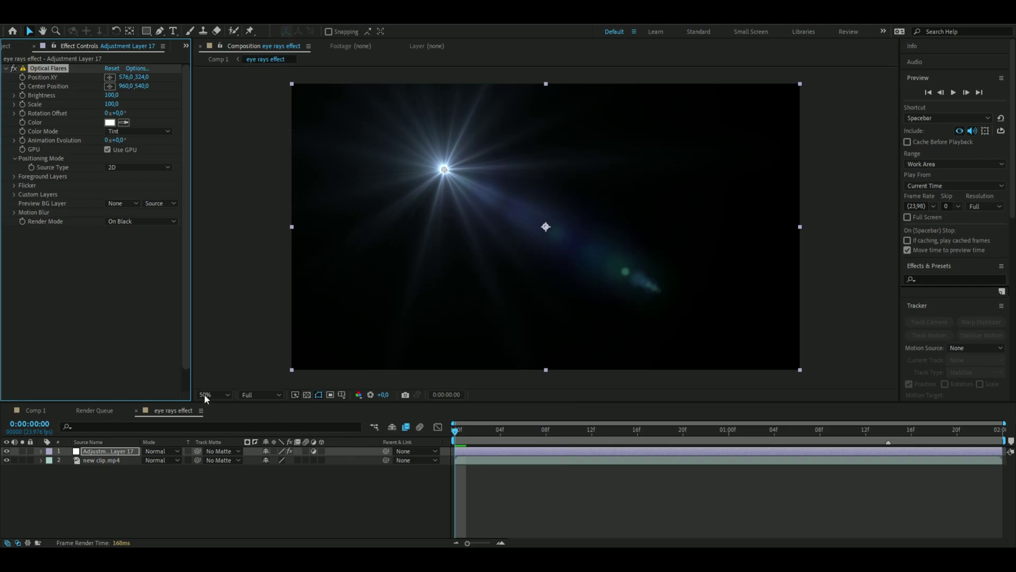
# Set the adjustment layer's blending mode to Add and rename the layer "eye glow".
pyautogui.click(154, 455)
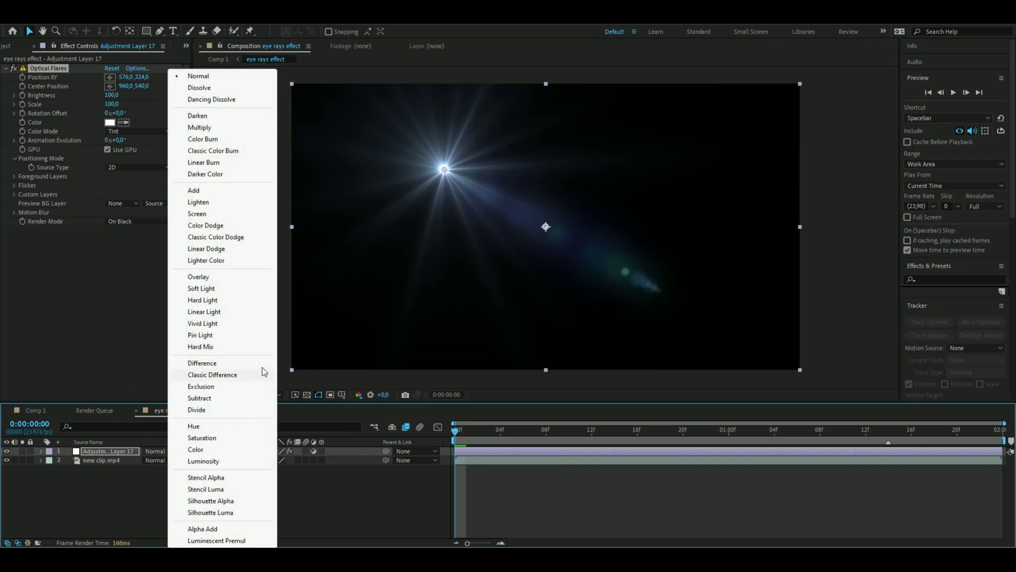
pyautogui.click(226, 192)
pyautogui.click(185, 245)
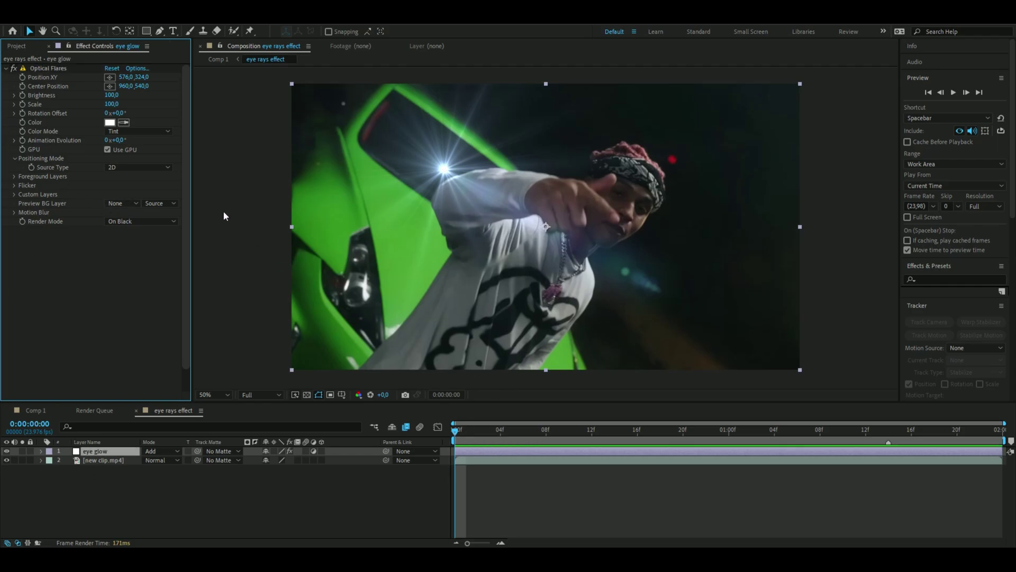
# Set the Optical Flares Brightness on the eye glow layer to 0.
pyautogui.click(112, 96)
pyautogui.write('0')
pyautogui.press('Return')
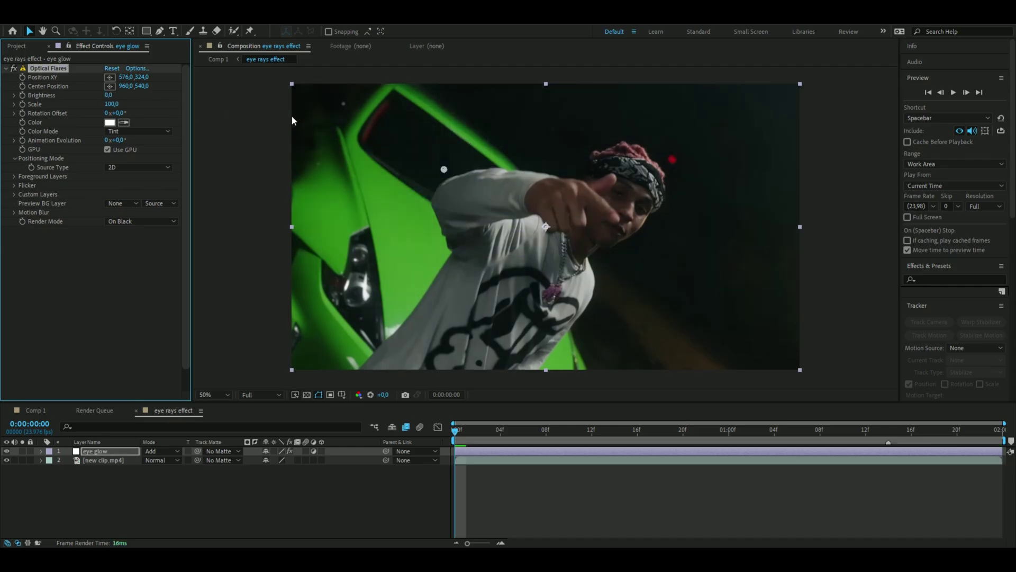
# Enable Position XY keyframing on the first frame and place the flare centre on the unobstructed eye beside the thumb, at about 1233.8, 413.8.
pyautogui.moveTo(632, 235); pyautogui.dragTo(551, 271)
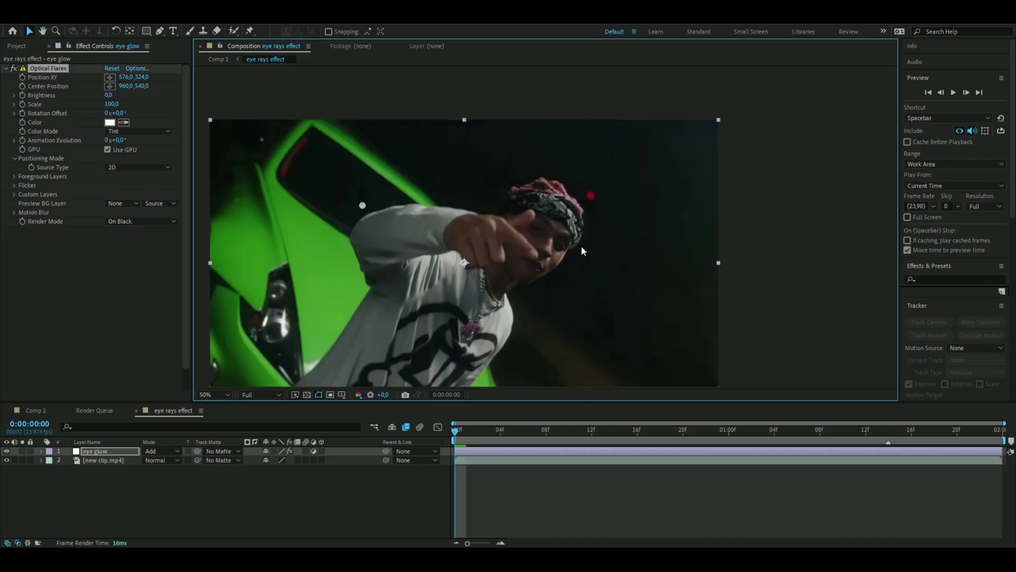
pyautogui.scroll(5, 581, 245)
pyautogui.scroll(-7, 561, 245)
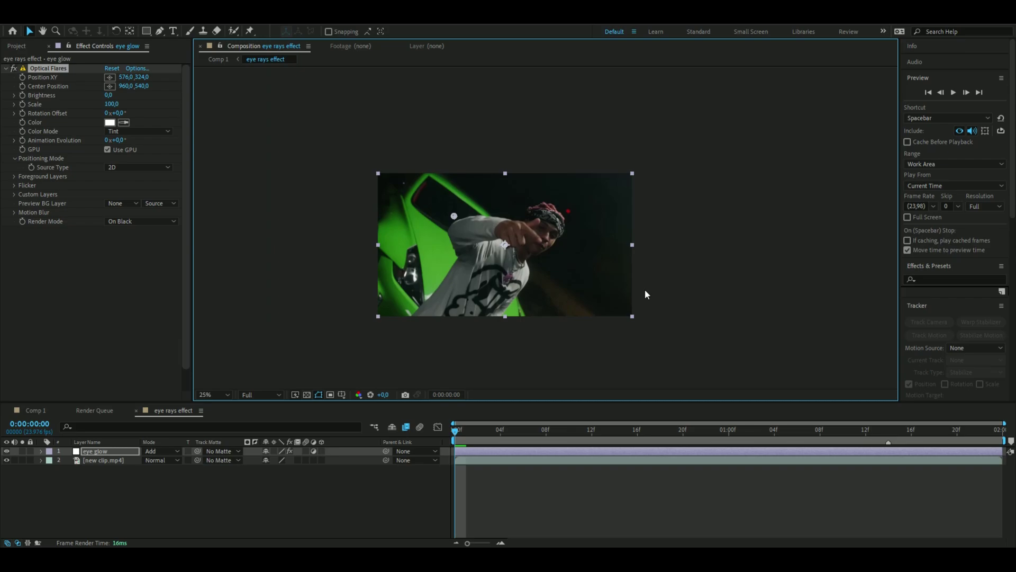
pyautogui.scroll(-5, 987, 268)
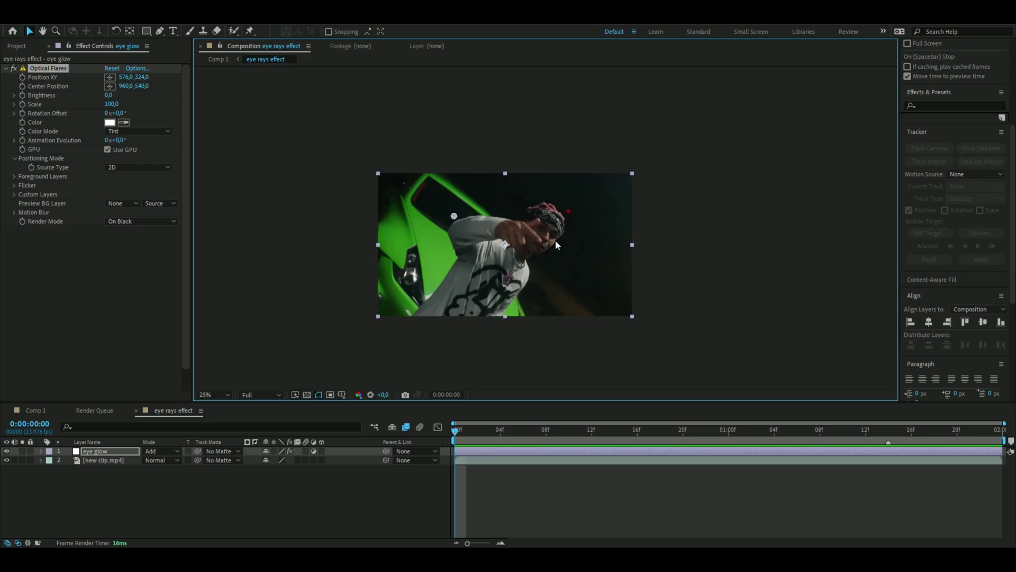
pyautogui.scroll(4, 555, 240)
pyautogui.scroll(-2, 556, 240)
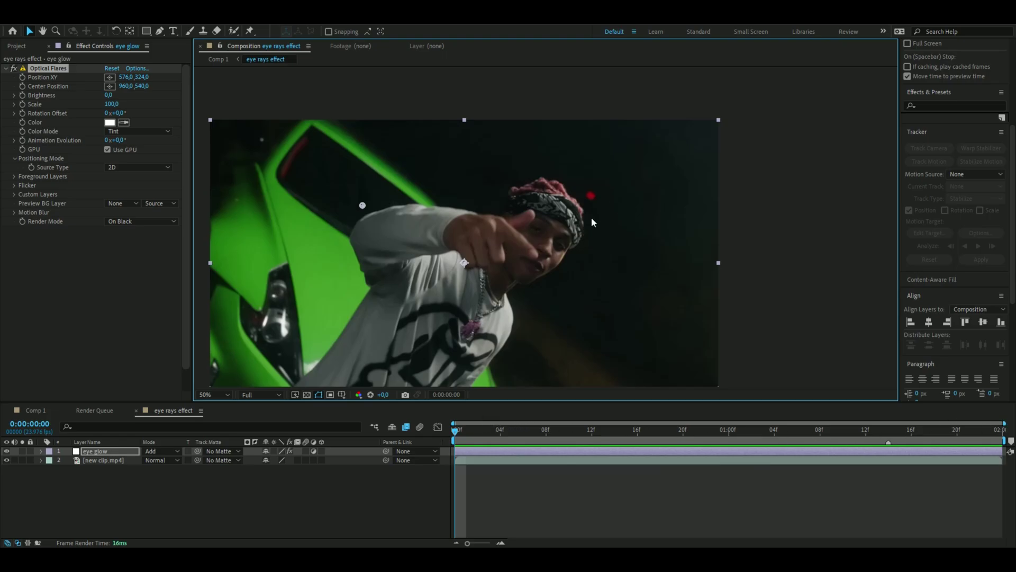
pyautogui.scroll(6, 529, 235)
pyautogui.click(22, 79)
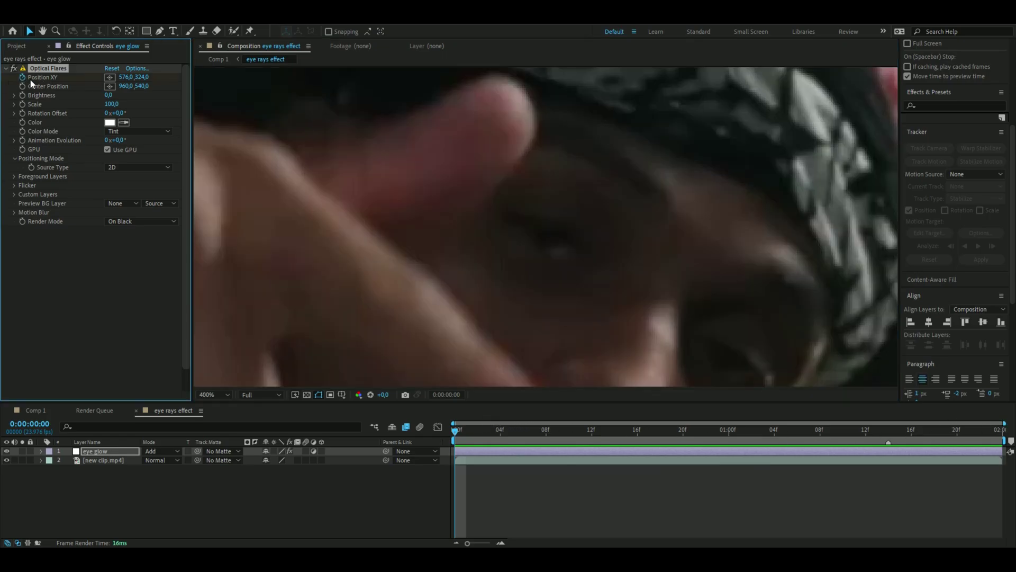
pyautogui.click(110, 77)
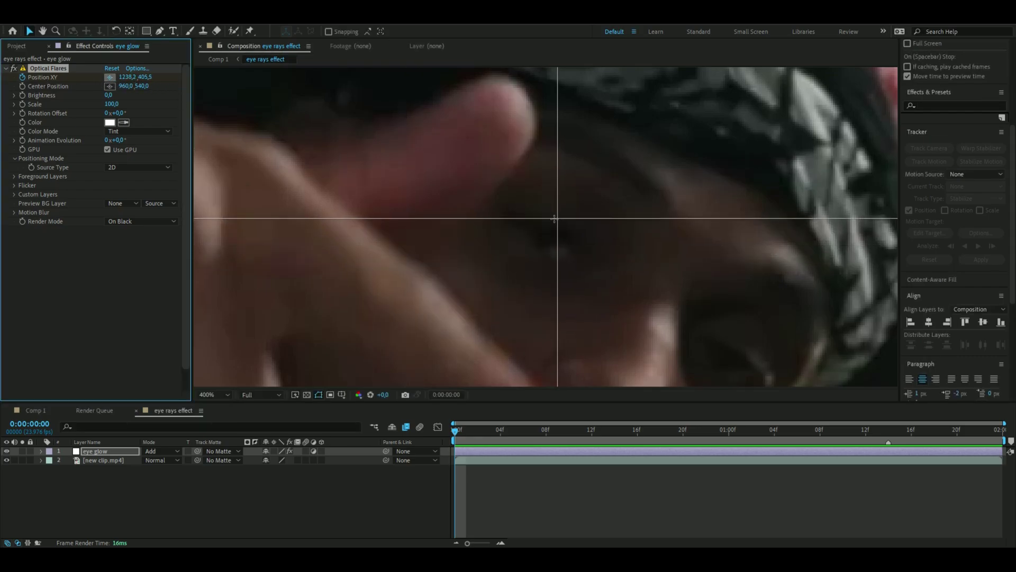
pyautogui.click(548, 236)
pyautogui.press(',')
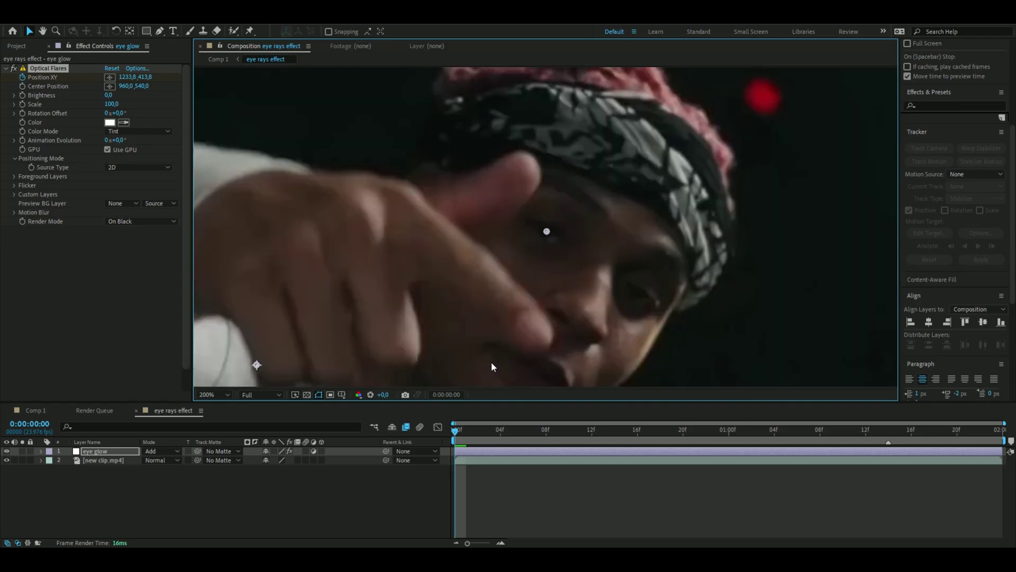
# Advance through the clip one frame at a time, moving the flare's Position XY point onto the same eye at each frame.
pyautogui.scroll(4, 982, 153)
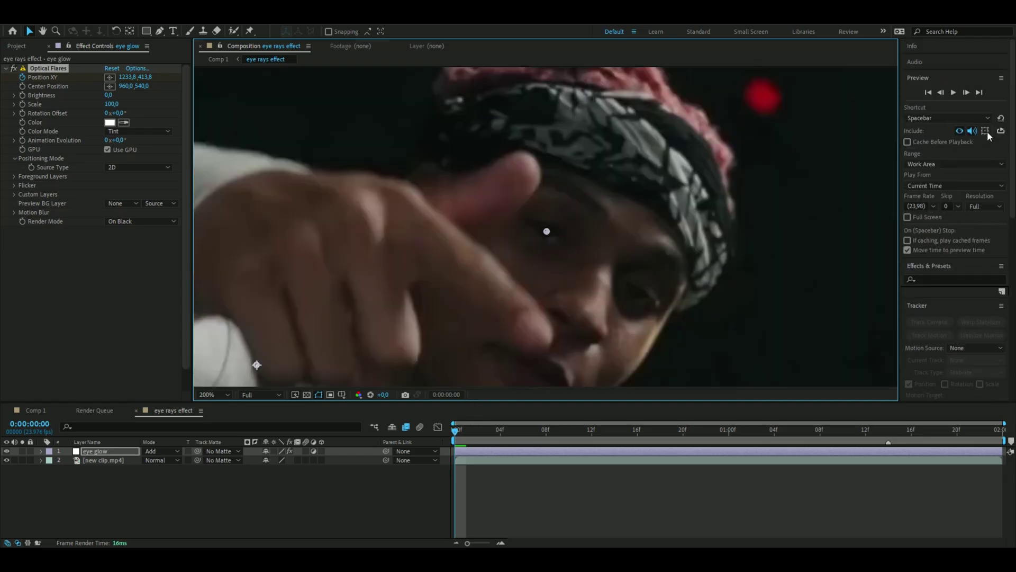
pyautogui.click(967, 94)
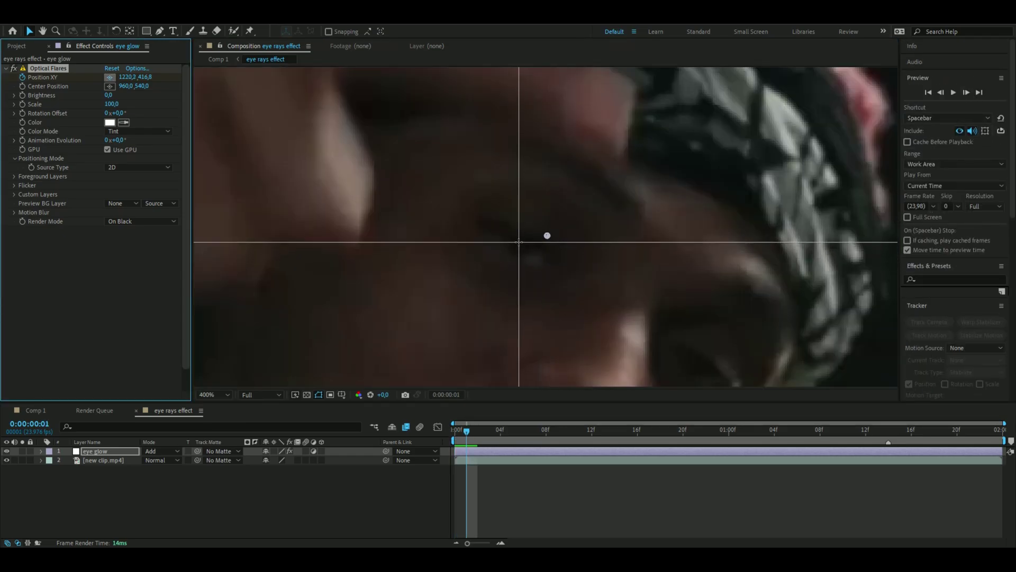
pyautogui.click(519, 242)
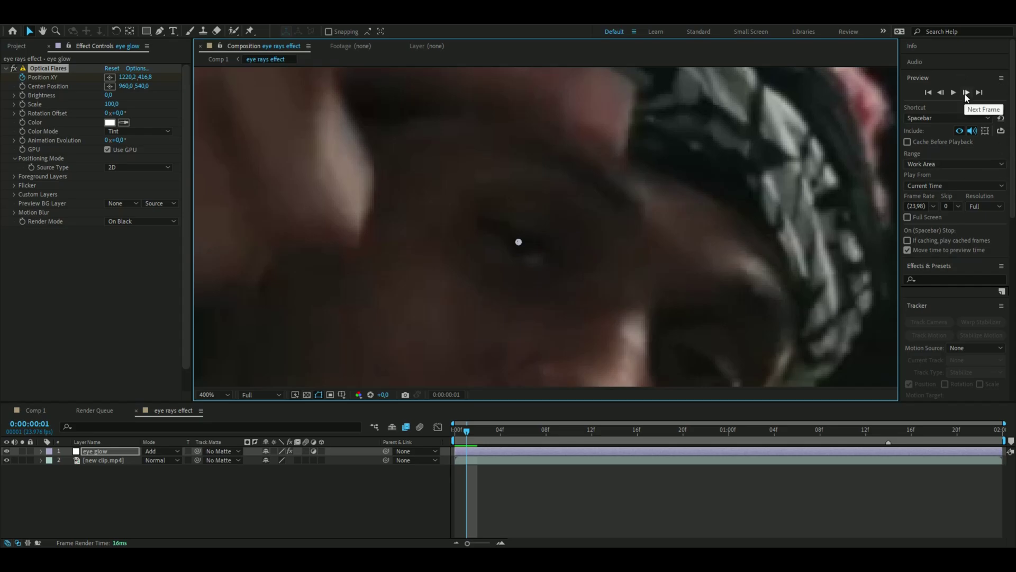
pyautogui.click(966, 93)
pyautogui.click(474, 183)
pyautogui.click(966, 94)
pyautogui.click(451, 154)
pyautogui.click(967, 93)
pyautogui.click(599, 136)
pyautogui.click(614, 183)
pyautogui.click(968, 93)
pyautogui.click(967, 93)
pyautogui.click(541, 274)
pyautogui.click(967, 93)
pyautogui.click(495, 242)
pyautogui.click(967, 93)
pyautogui.click(549, 263)
pyautogui.click(967, 93)
pyautogui.click(607, 229)
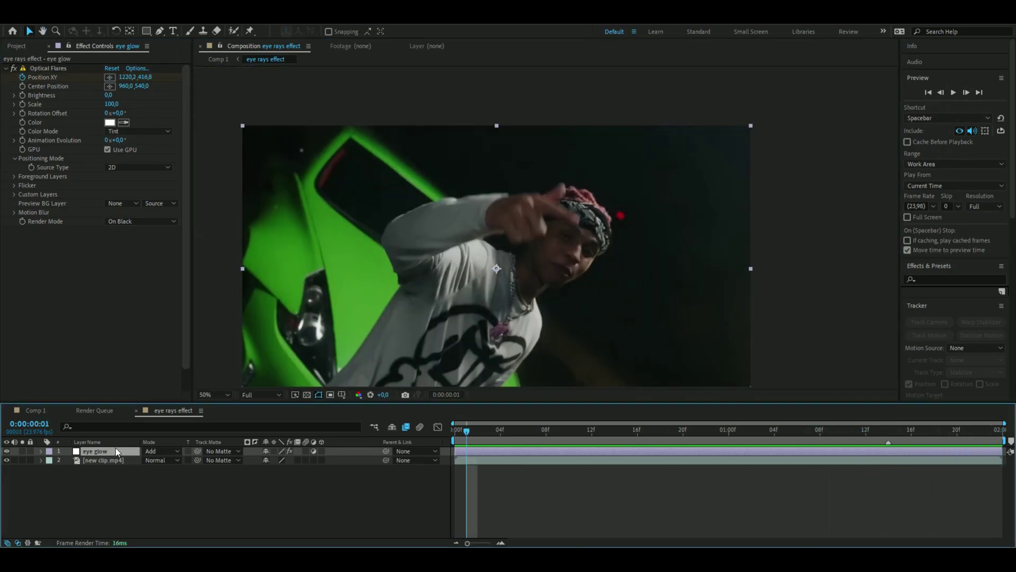
# Rename the tracked layer "eye glow right", duplicate it, and return to the first frame.
pyautogui.write('right')
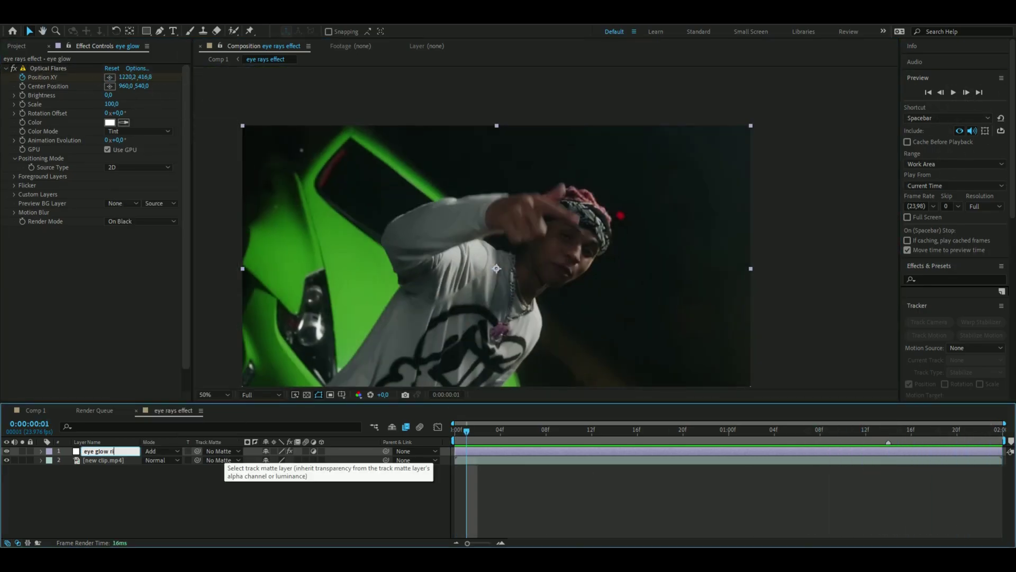
pyautogui.press('Return')
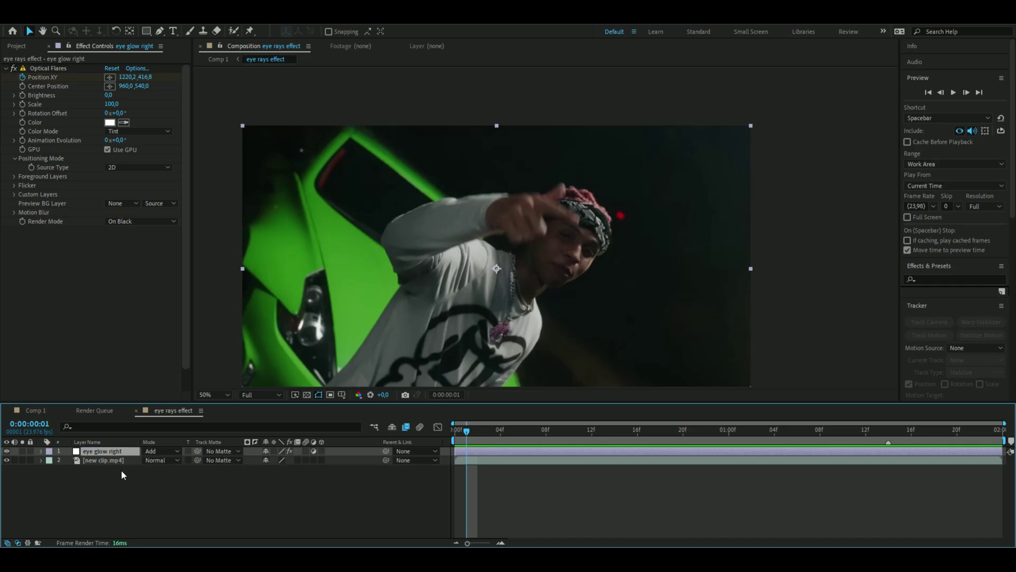
pyautogui.hotkey('ctrl', 'd')
pyautogui.moveTo(466, 431); pyautogui.dragTo(417, 427)
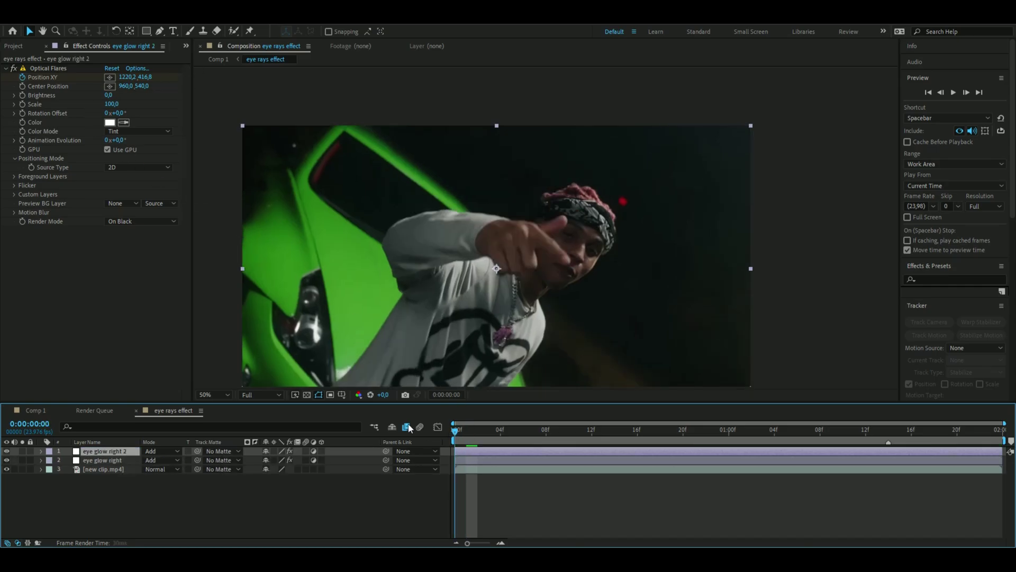
# Reposition the duplicate layer's flare point onto the man's other eye, working frame by frame from the start.
pyautogui.click(48, 68)
pyautogui.scroll(3, 595, 250)
pyautogui.moveTo(347, 132); pyautogui.dragTo(527, 238)
pyautogui.press('pagedown')
pyautogui.press('pagedown')
pyautogui.press('pagedown')
pyautogui.press('pagedown')
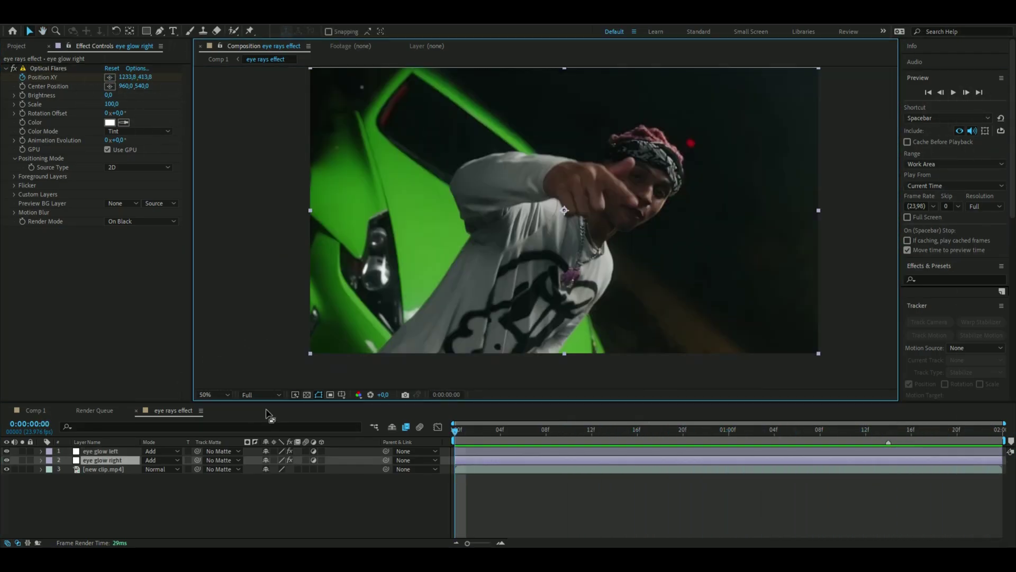
# On the first frame of eye glow right, keyframe the flare's Brightness at 70 and Scale at 30.
pyautogui.click(112, 97)
pyautogui.write('70')
pyautogui.press('Return')
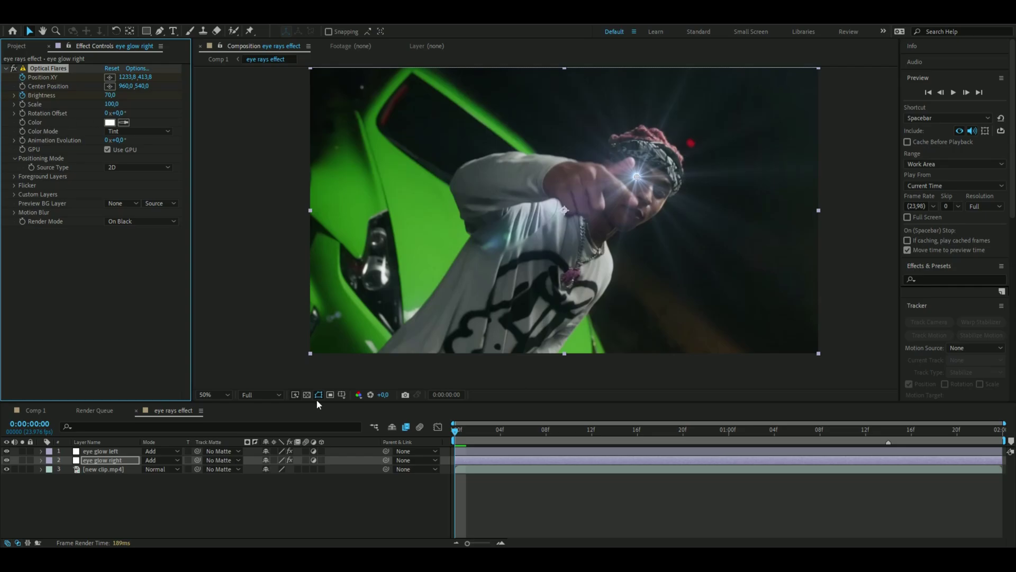
pyautogui.click(110, 104)
pyautogui.write('30')
pyautogui.press('Return')
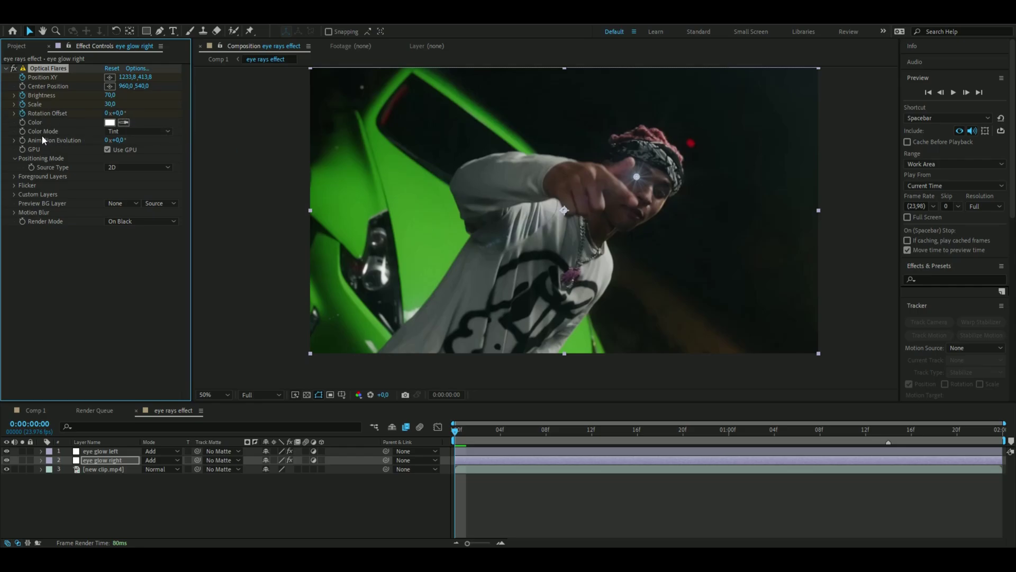
# Enable keyframing for the flare's Color on the first frame and choose a bright blue.
pyautogui.click(23, 124)
pyautogui.click(107, 123)
pyautogui.click(255, 156)
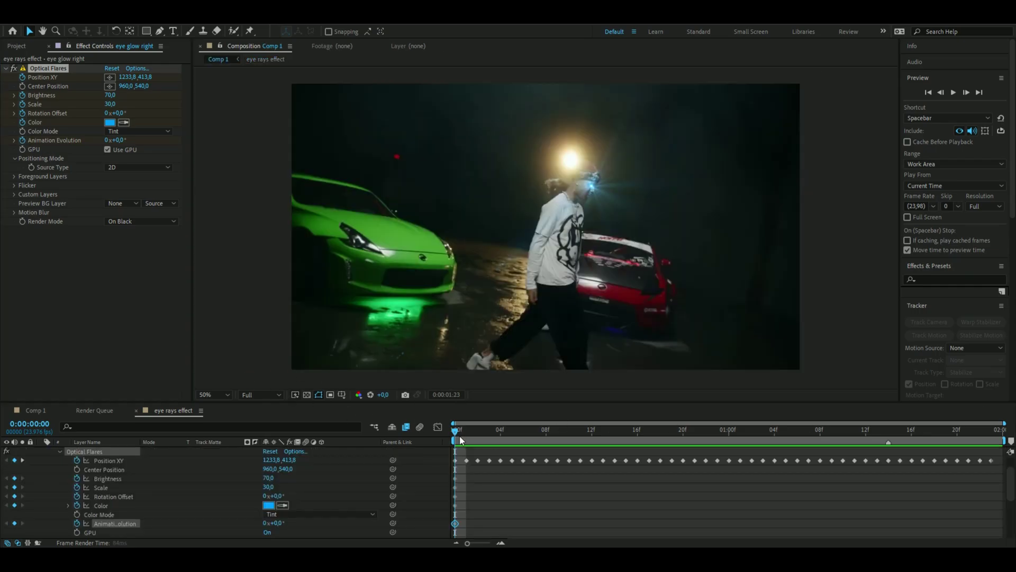
# Keyframe the flare's Color as bright green at 0:00:01:23.
pyautogui.moveTo(457, 432); pyautogui.dragTo(626, 456)
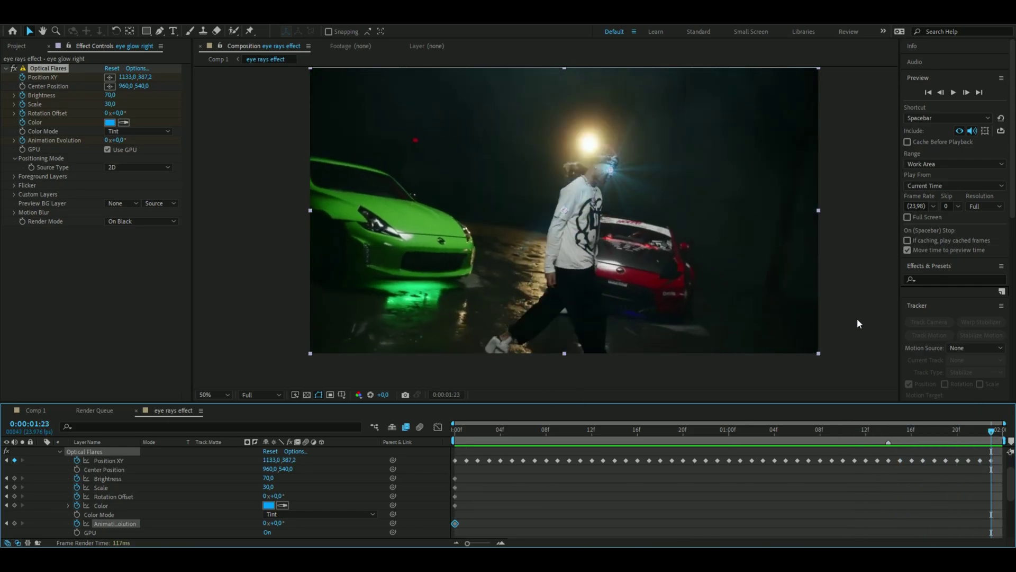
pyautogui.click(109, 123)
pyautogui.click(180, 241)
pyautogui.click(180, 245)
pyautogui.press('Return')
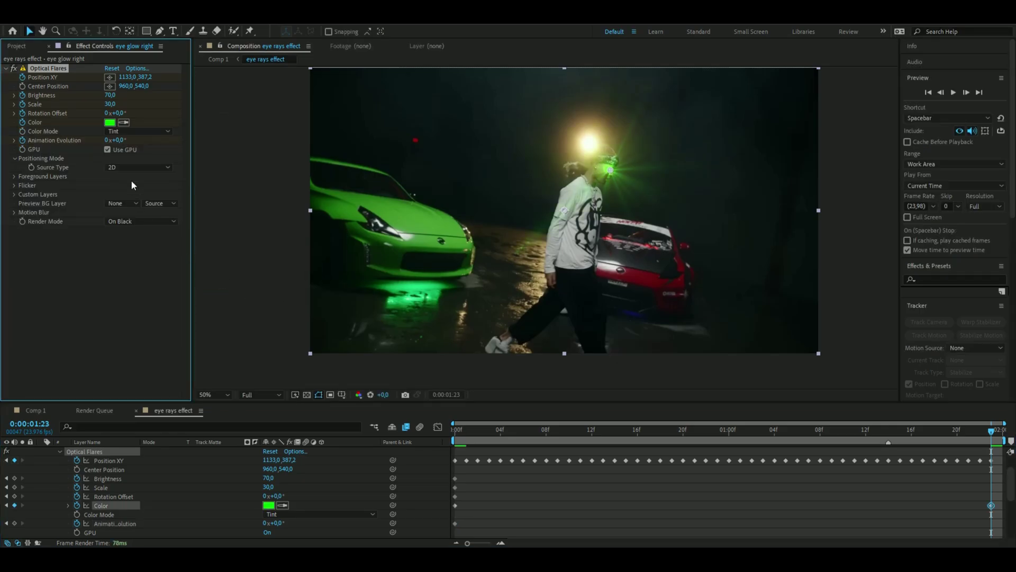
# At 0:00:01:23, set the flare's Rotation Offset to 180° and Brightness to 30.
pyautogui.moveTo(118, 113); pyautogui.dragTo(217, 113)
pyautogui.click(126, 142)
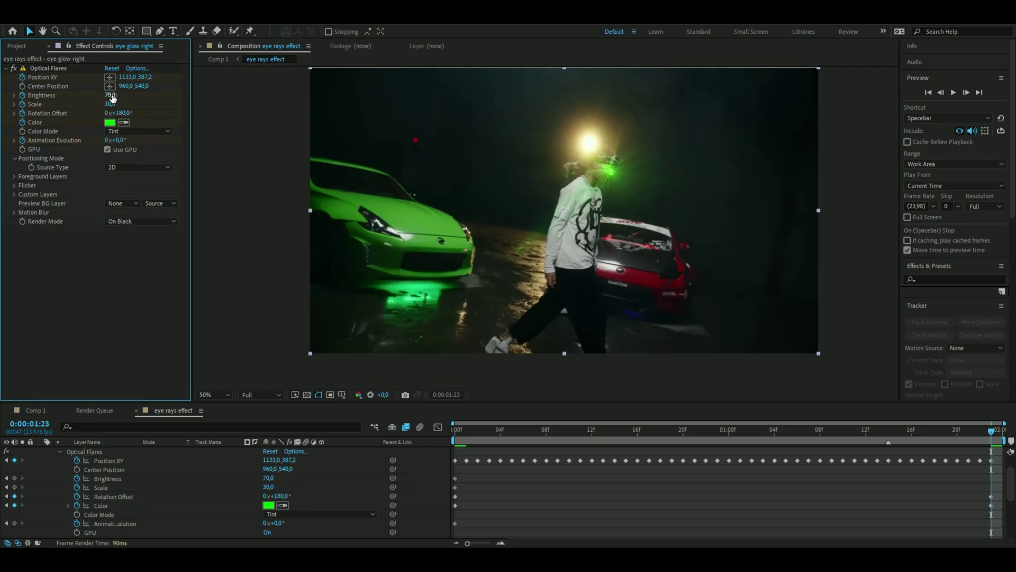
pyautogui.moveTo(112, 96); pyautogui.dragTo(87, 97)
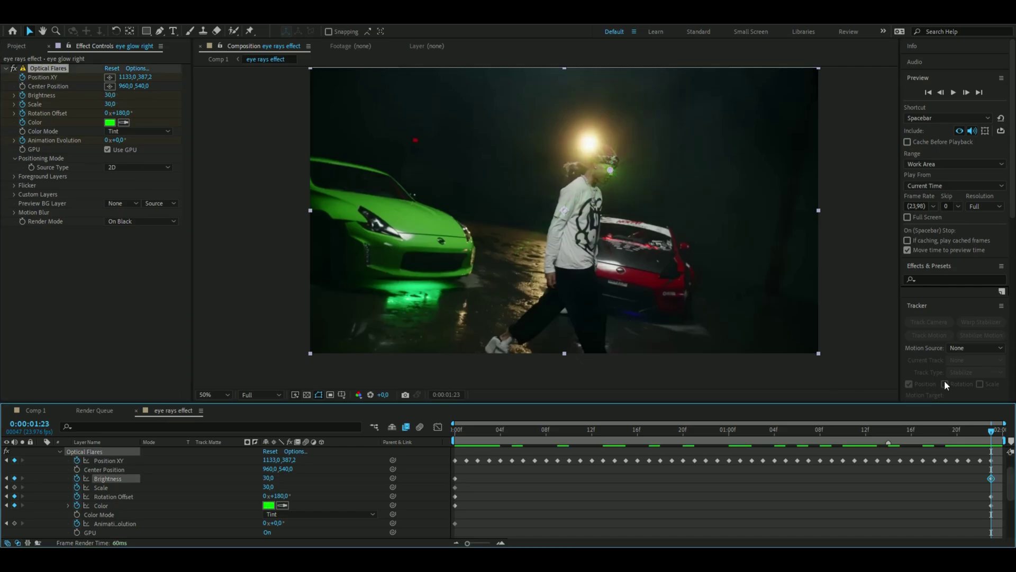
# Go back to 0:00:01:17 and add a keyframe for the flare's current Scale.
pyautogui.click(978, 439)
pyautogui.moveTo(978, 439); pyautogui.dragTo(932, 415)
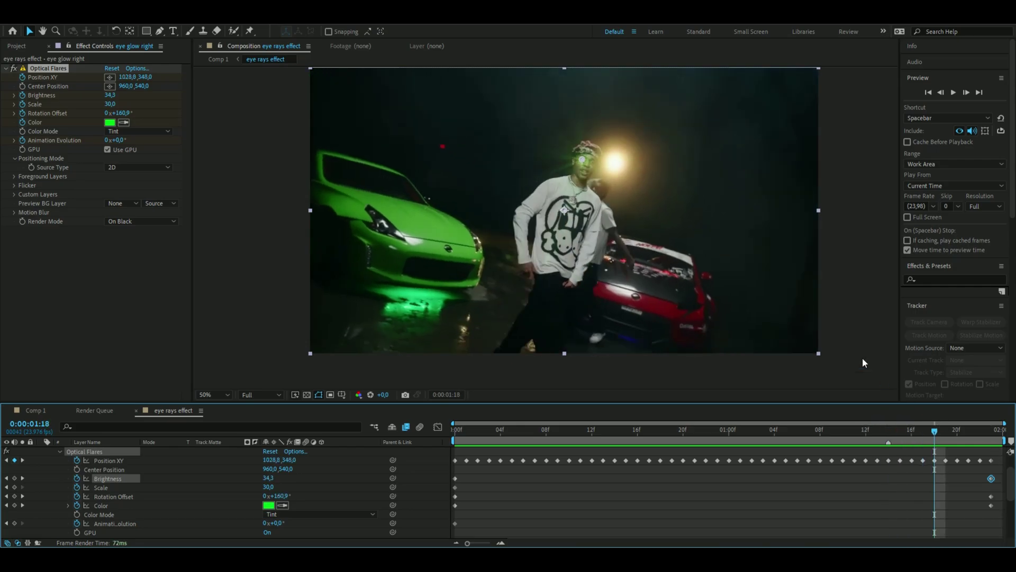
pyautogui.scroll(2, 631, 209)
pyautogui.moveTo(631, 208); pyautogui.dragTo(478, 404)
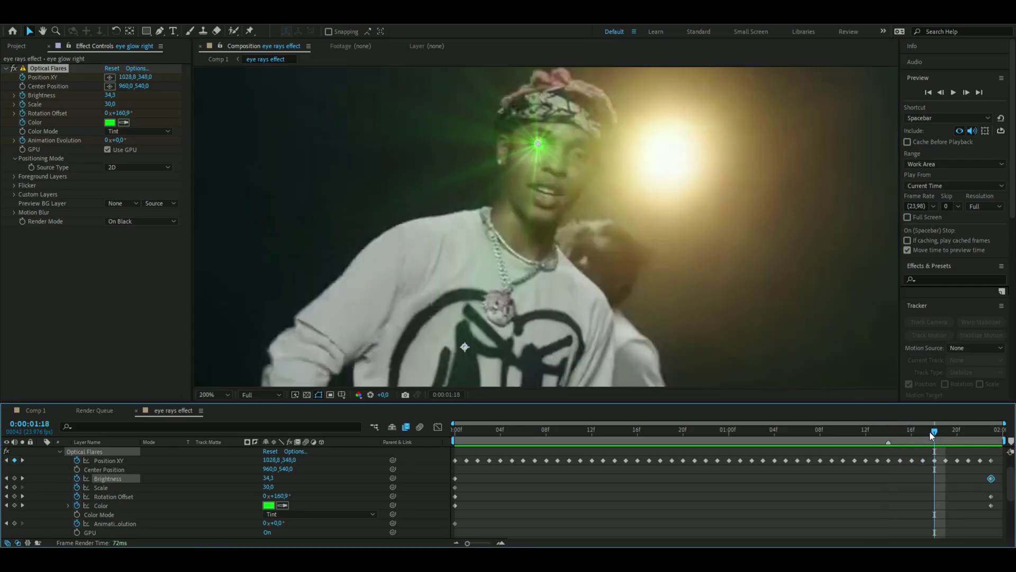
pyautogui.moveTo(934, 434); pyautogui.dragTo(922, 435)
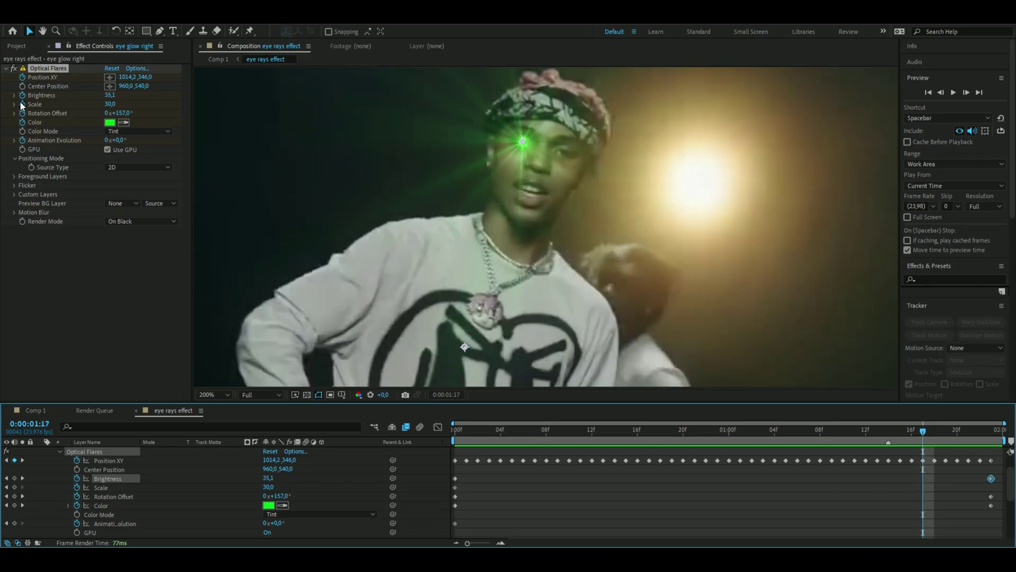
pyautogui.moveTo(923, 432); pyautogui.dragTo(919, 431)
pyautogui.click(15, 487)
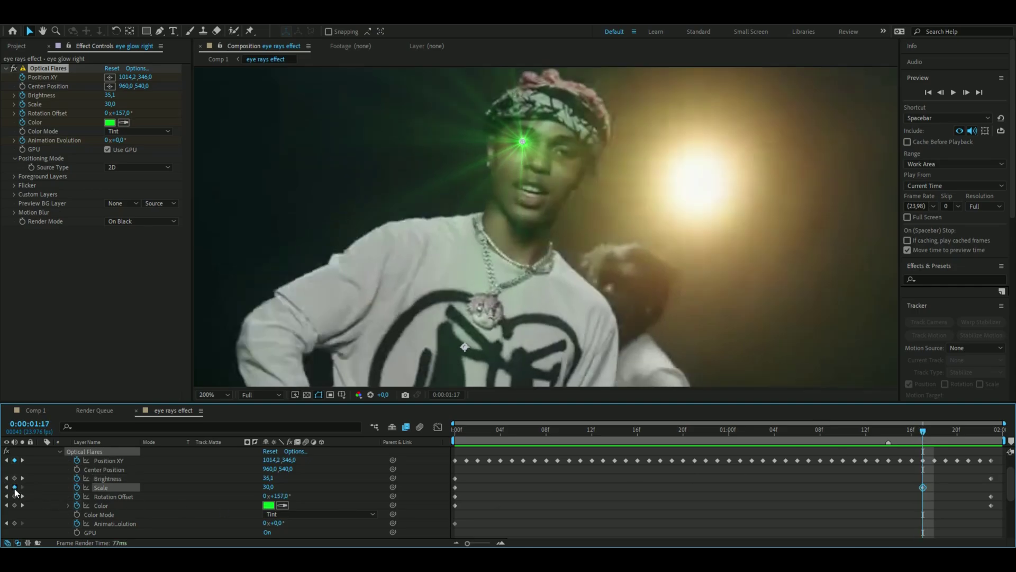
# Set the flare's Scale to 20 at 0:00:01:18 and advance one more frame.
pyautogui.click(969, 92)
pyautogui.click(112, 105)
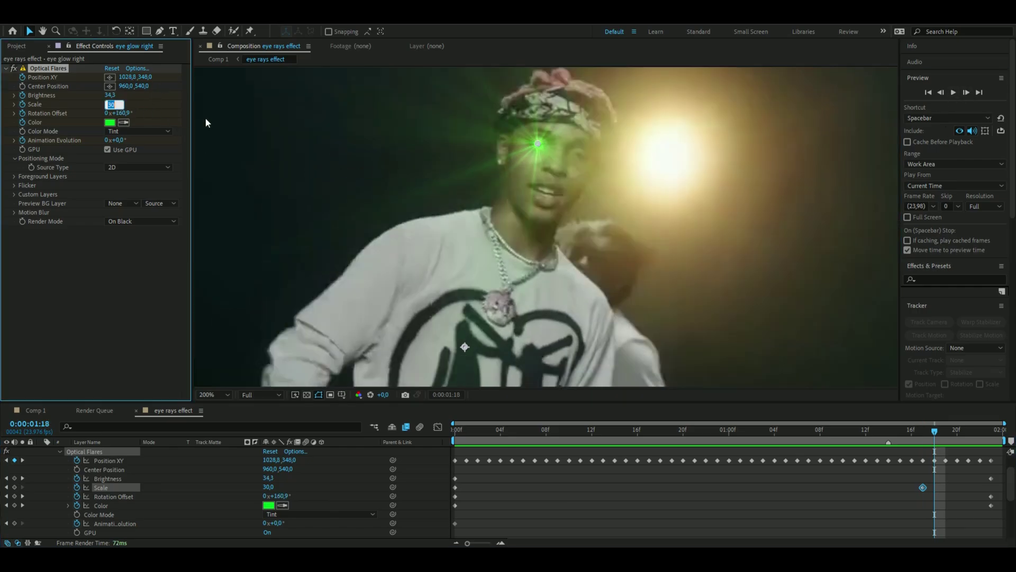
pyautogui.write('20')
pyautogui.press('Return')
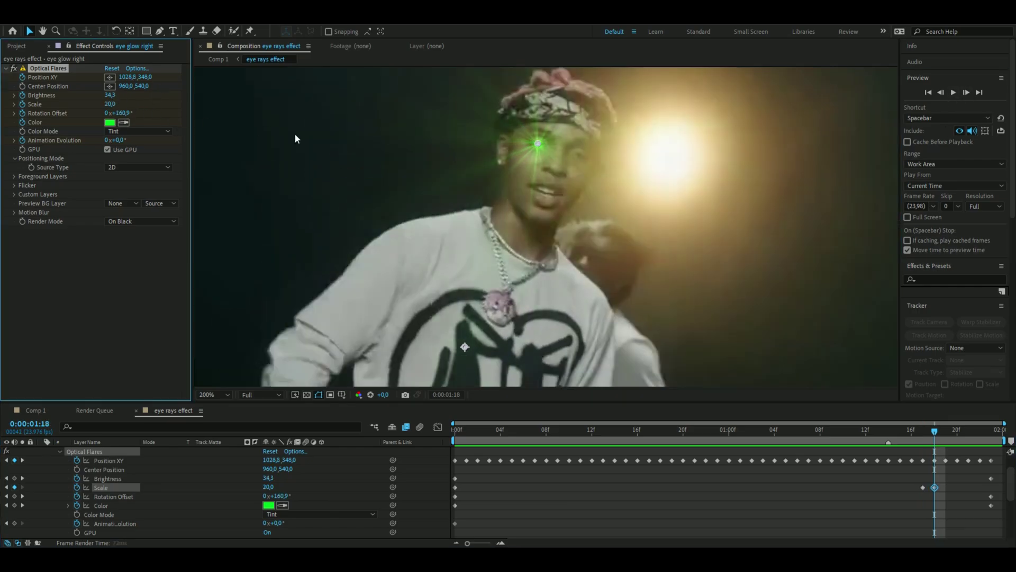
pyautogui.click(967, 92)
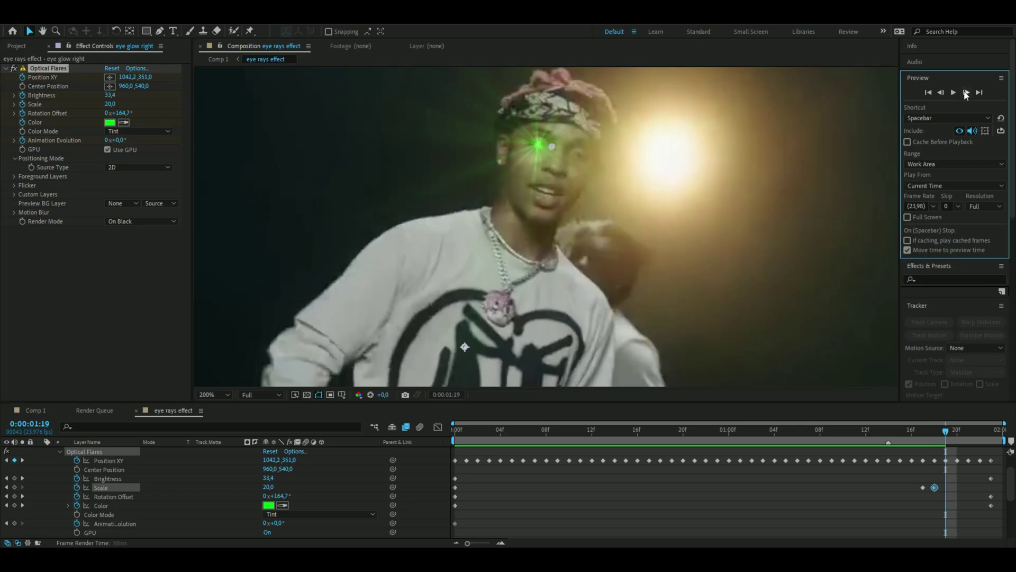
# Set the right eye flare's Scale to 10 at 0:00:01:19 and 0 at 0:00:01:20, then play back the fade-out.
pyautogui.scroll(3, 548, 132)
pyautogui.click(105, 106)
pyautogui.write('10')
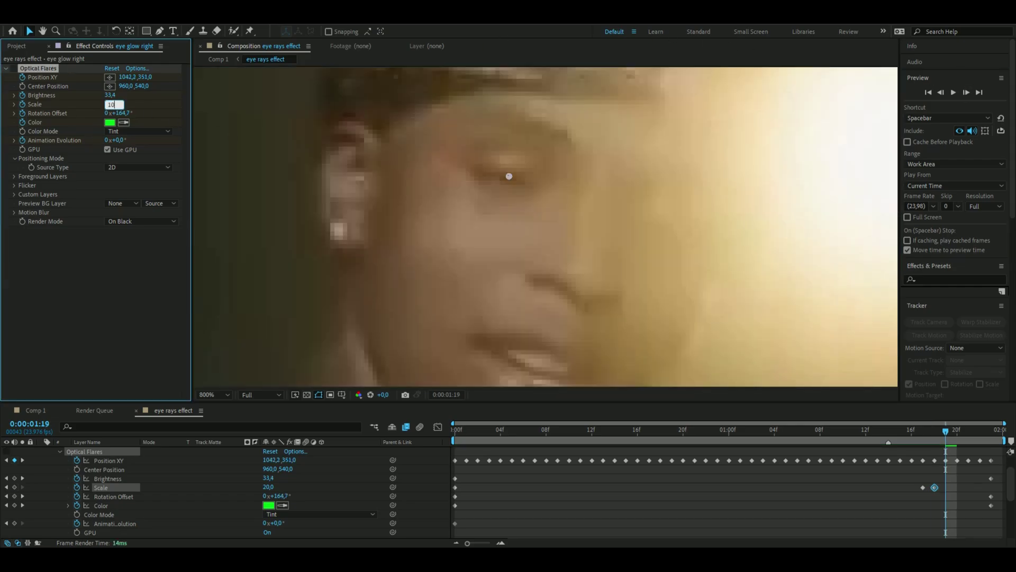
pyautogui.press('Return')
pyautogui.click(967, 93)
pyautogui.click(111, 105)
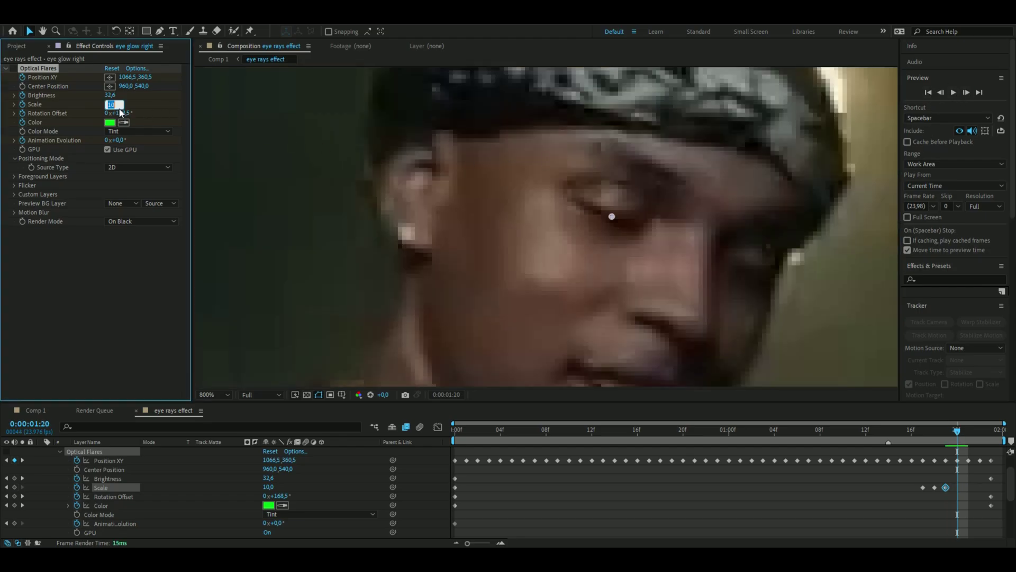
pyautogui.write('0')
pyautogui.press('Return')
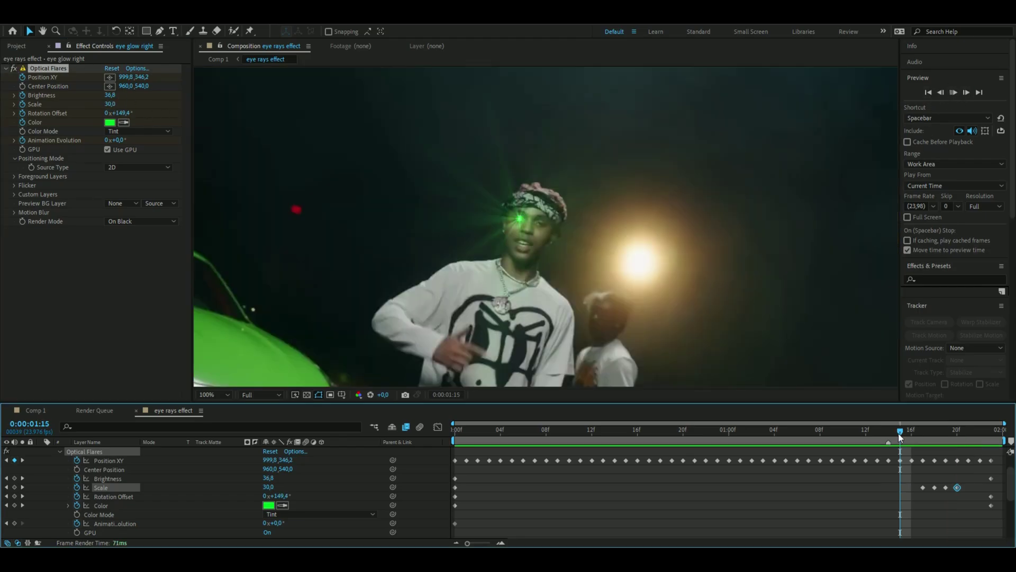
pyautogui.press('space')
pyautogui.moveTo(900, 432); pyautogui.dragTo(888, 437)
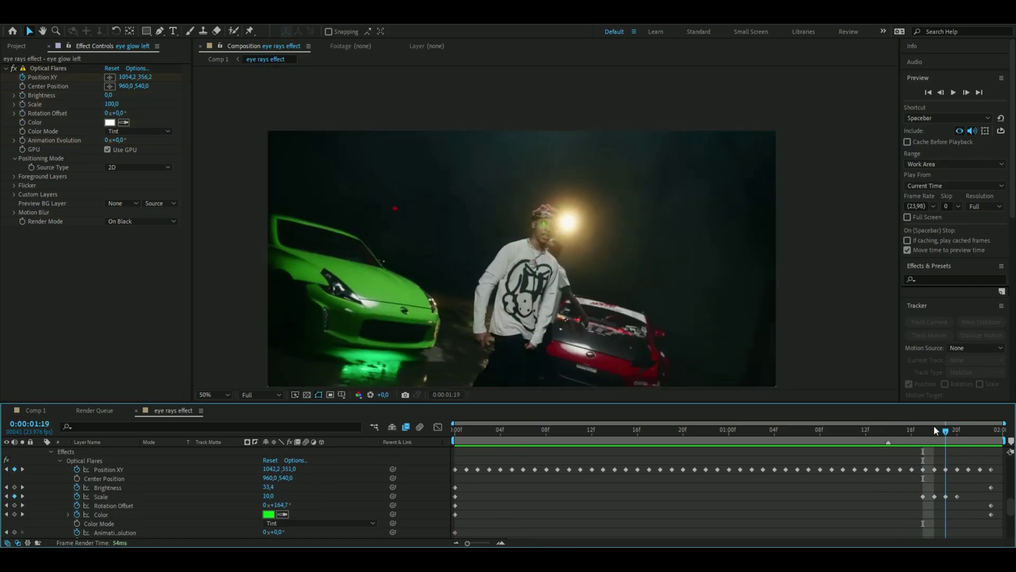
# Set the eye glow right flare's Animation Evolution to 180° at 0:00:01:23.
pyautogui.moveTo(935, 427); pyautogui.dragTo(1000, 414)
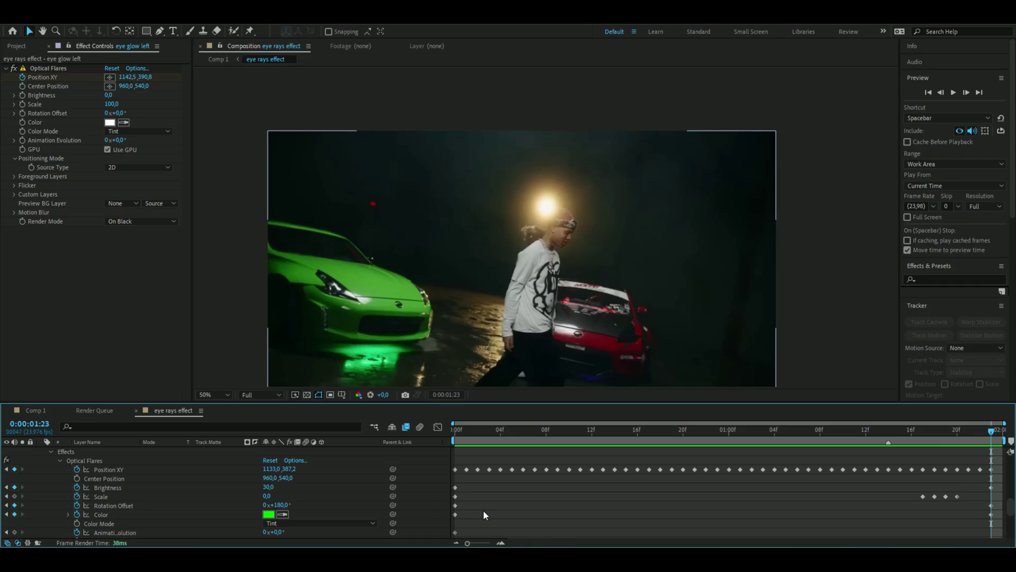
pyautogui.click(278, 532)
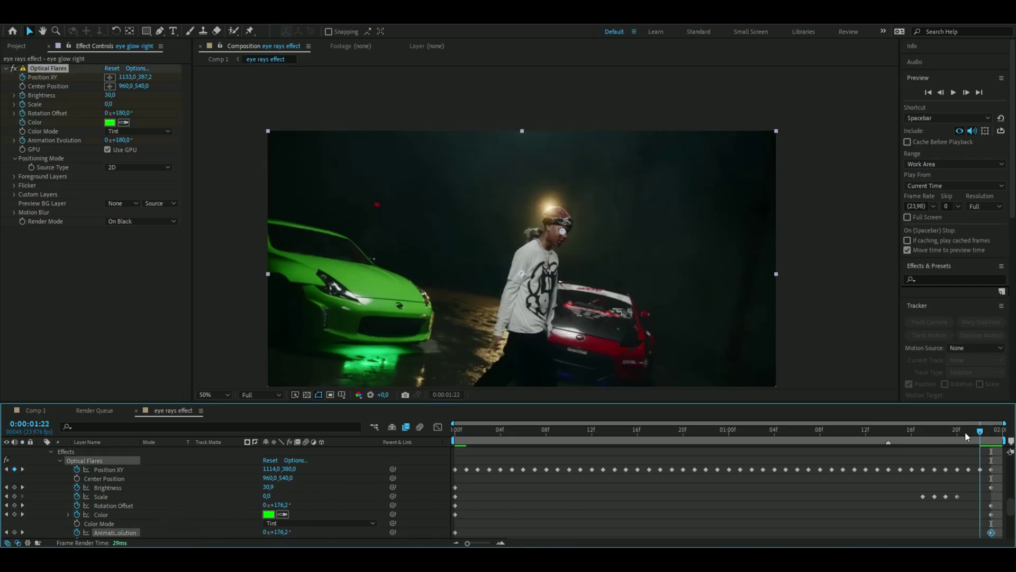
pyautogui.moveTo(965, 431); pyautogui.dragTo(900, 430)
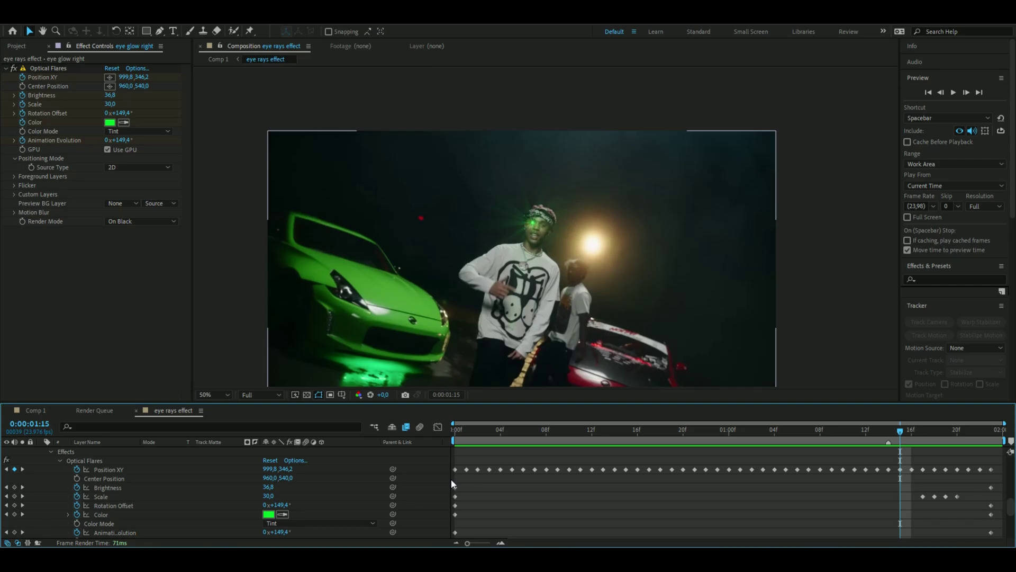
# Copy the Brightness, Scale, Rotation Offset, Color and Animation Evolution keyframes from eye glow right to the eye glow left flare at 0:00:00:00.
pyautogui.moveTo(453, 498); pyautogui.dragTo(995, 527)
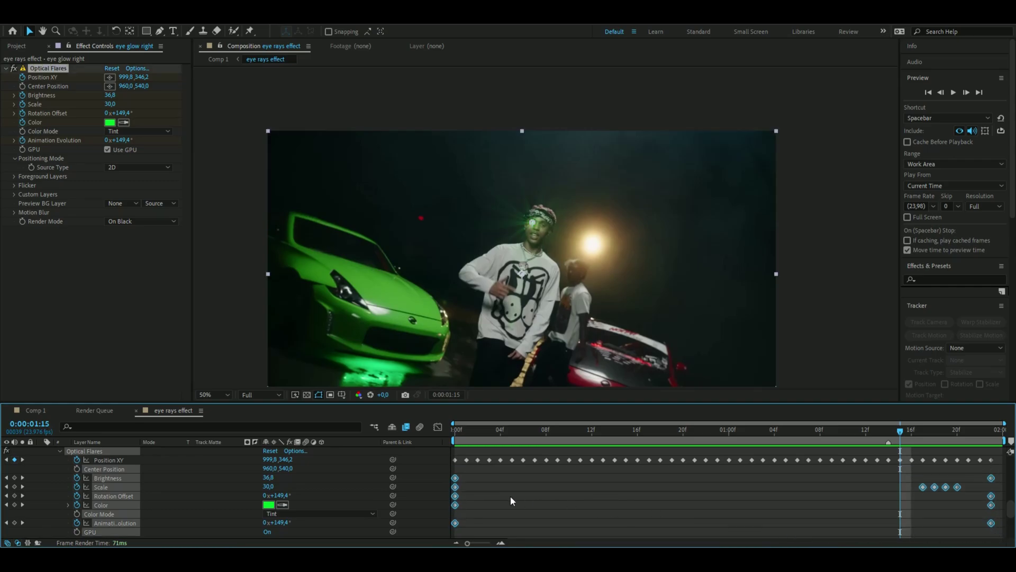
pyautogui.scroll(8, 523, 500)
pyautogui.click(593, 451)
pyautogui.moveTo(901, 433); pyautogui.dragTo(400, 445)
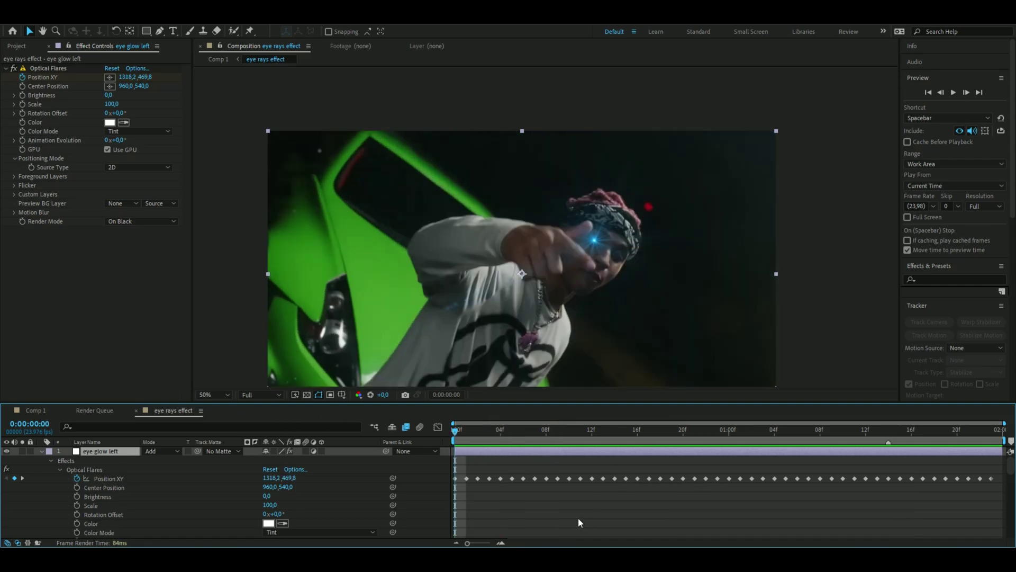
pyautogui.hotkey('ctrl', 'v')
pyautogui.click(494, 502)
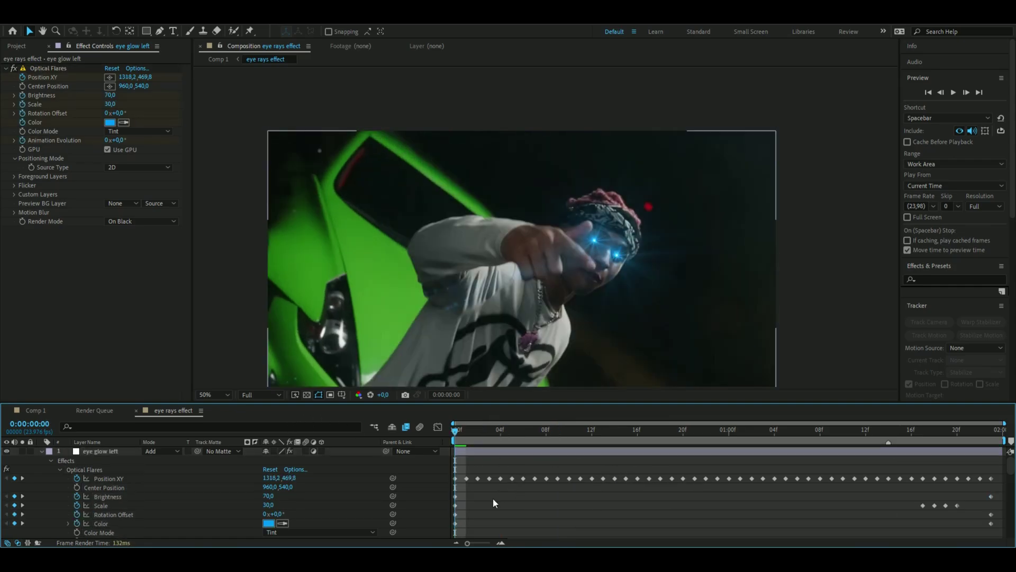
# On the left eye flare, shift the four closing Scale keyframes one frame earlier and set Rotation Offset to -100° at 0:00:01:23.
pyautogui.moveTo(469, 440); pyautogui.dragTo(949, 472)
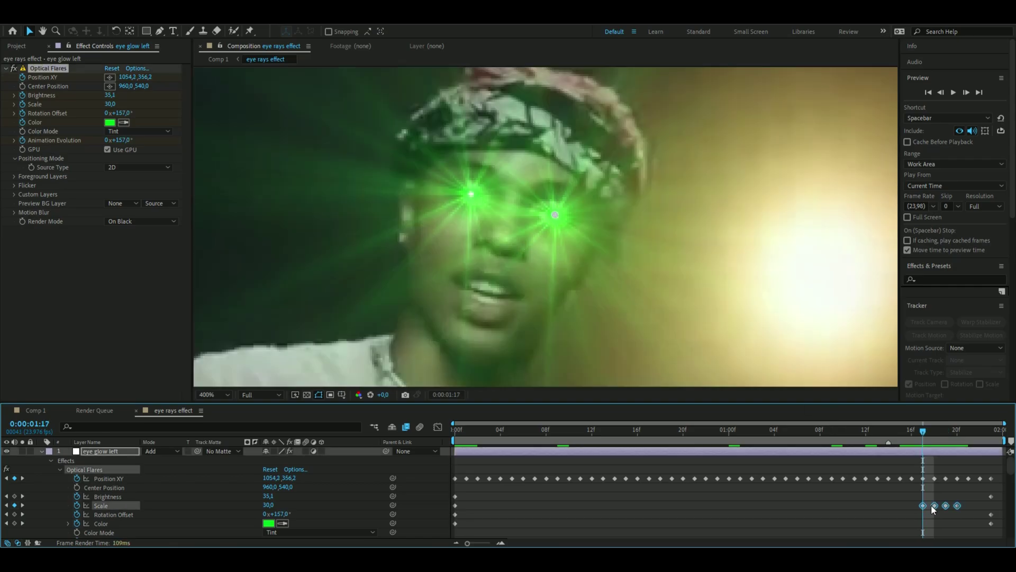
pyautogui.moveTo(931, 506); pyautogui.dragTo(929, 506)
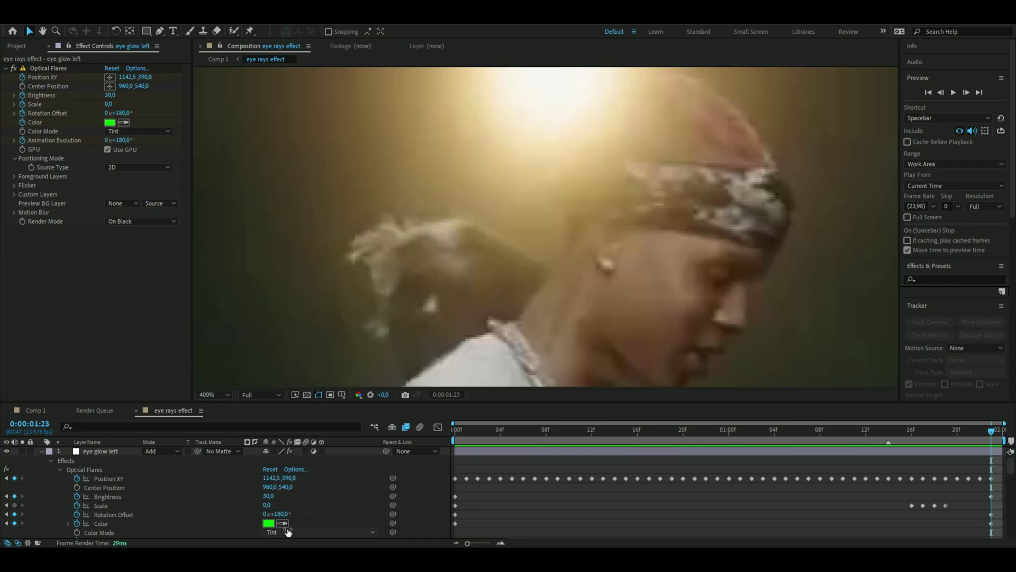
pyautogui.click(280, 514)
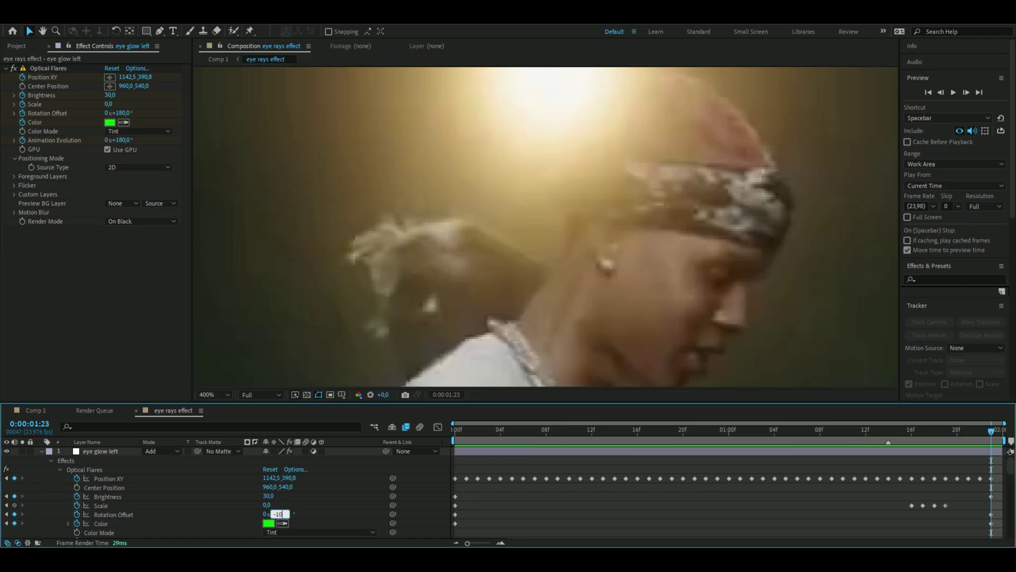
pyautogui.write('-100')
pyautogui.press('Return')
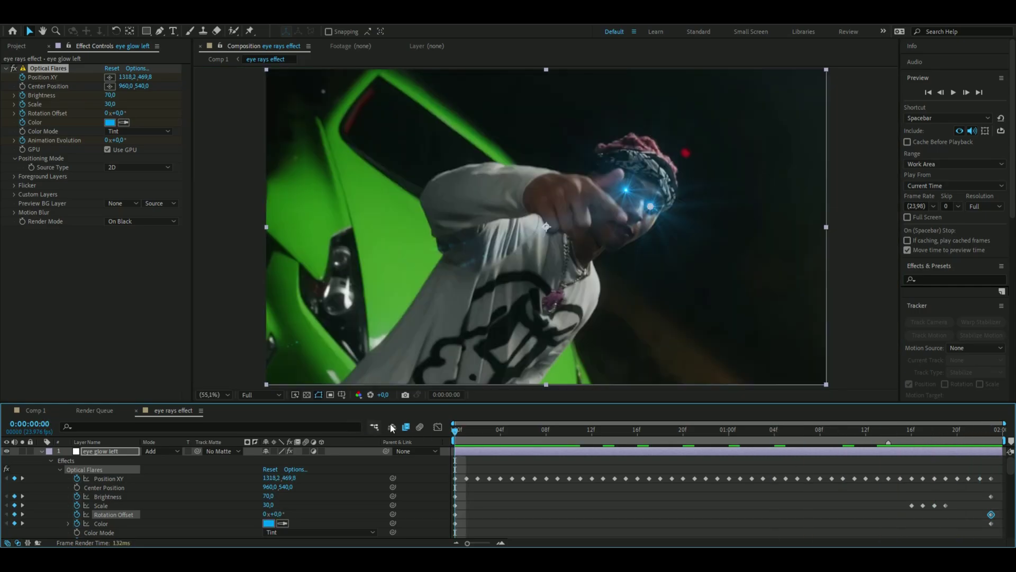
# Play back both glowing eyes and collapse the properties of the eye glow left and eye glow right layers.
pyautogui.press('space')
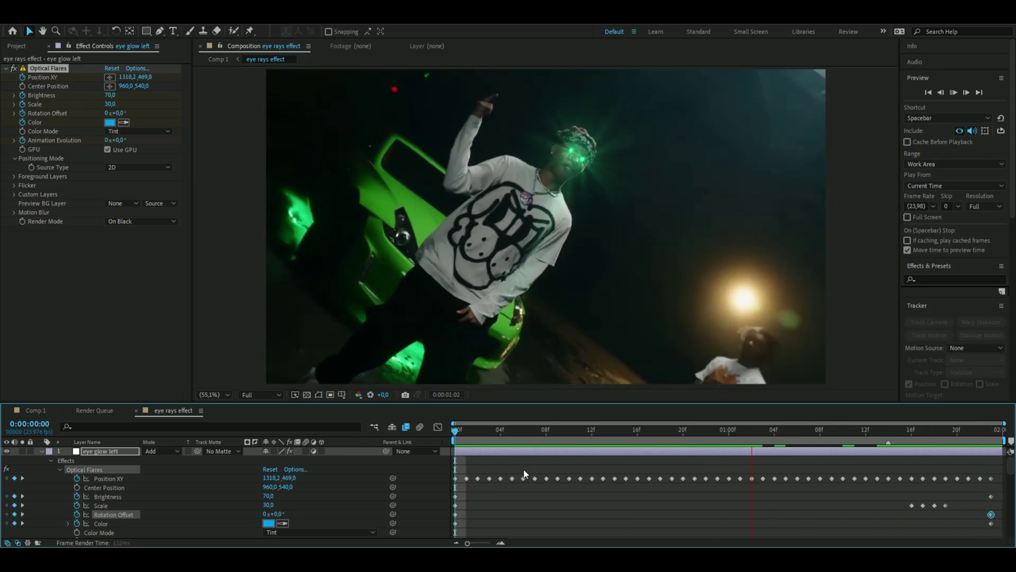
pyautogui.scroll(-1, 540, 279)
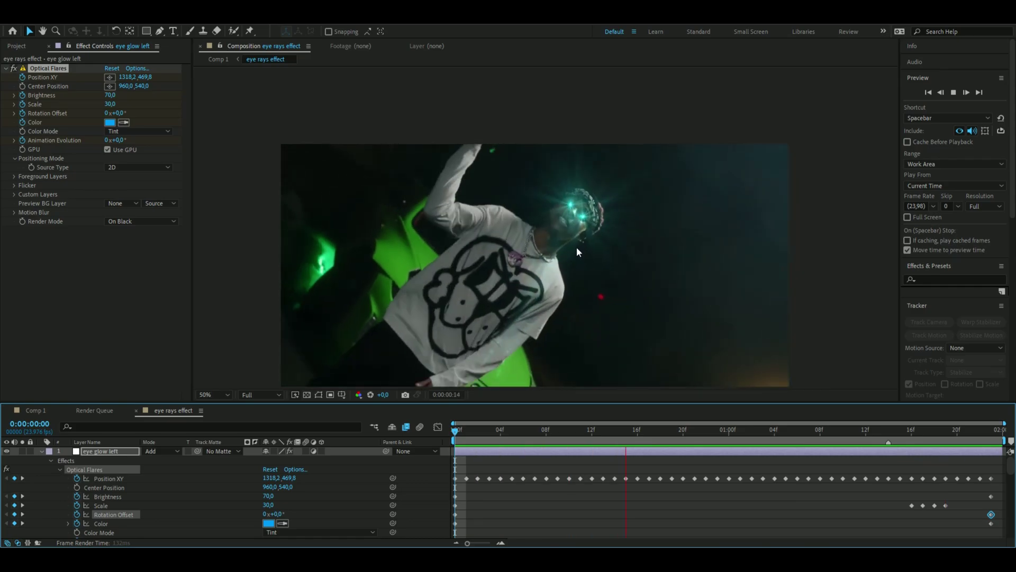
pyautogui.scroll(-2, 588, 330)
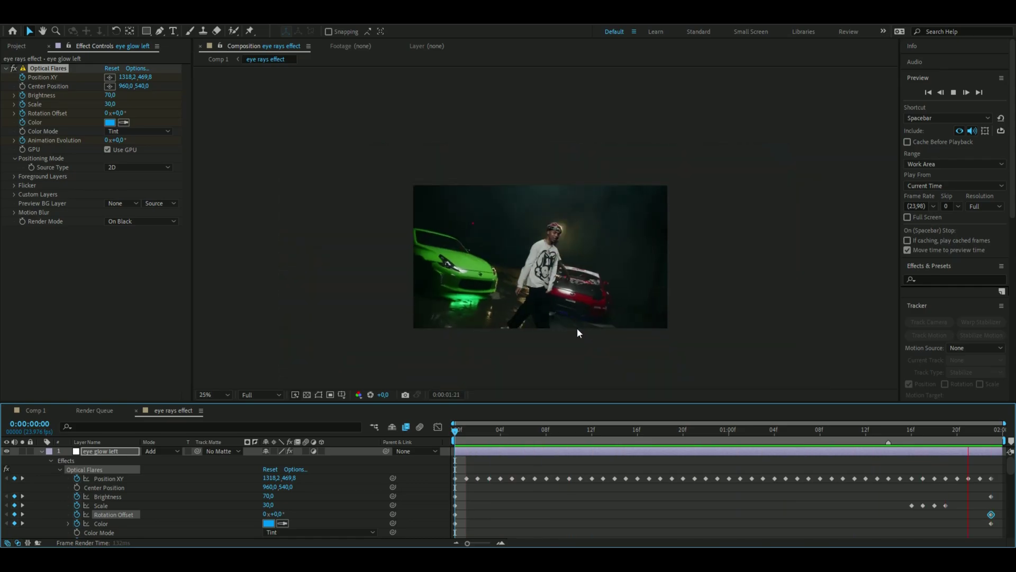
pyautogui.click(570, 443)
pyautogui.click(42, 451)
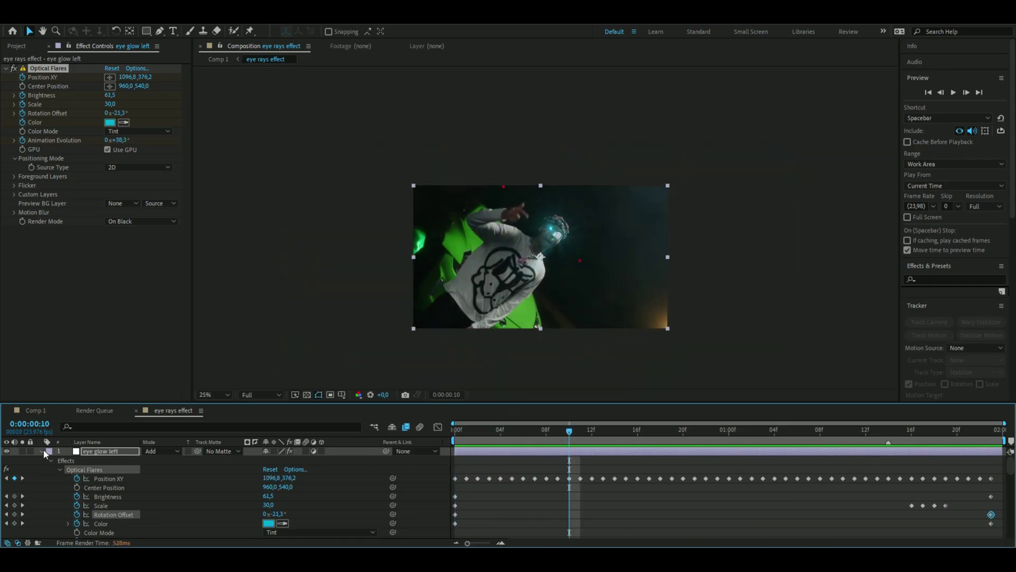
pyautogui.click(41, 460)
pyautogui.click(132, 490)
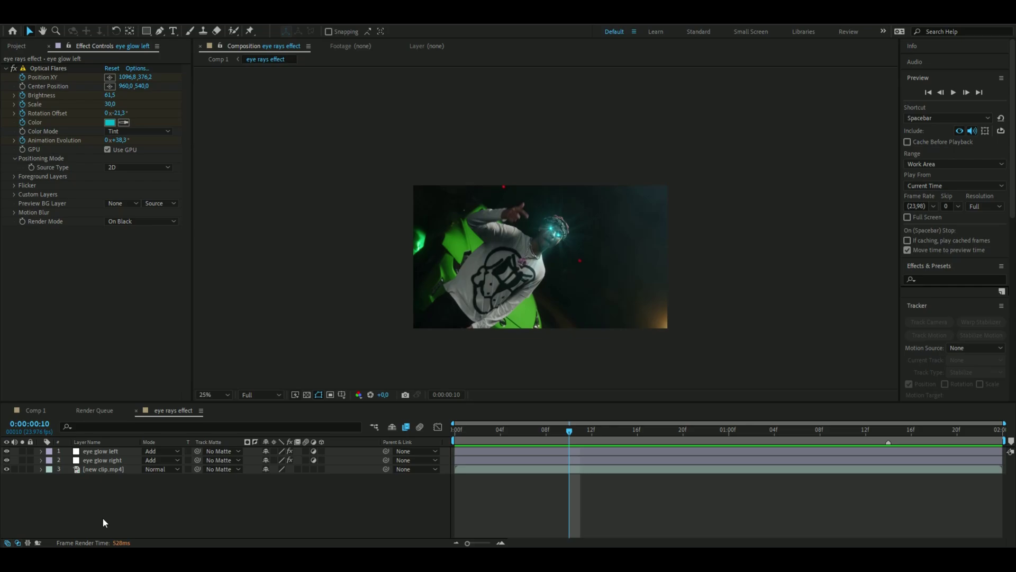
# Create a new adjustment layer and apply the Curves effect to it.
pyautogui.click(120, 507)
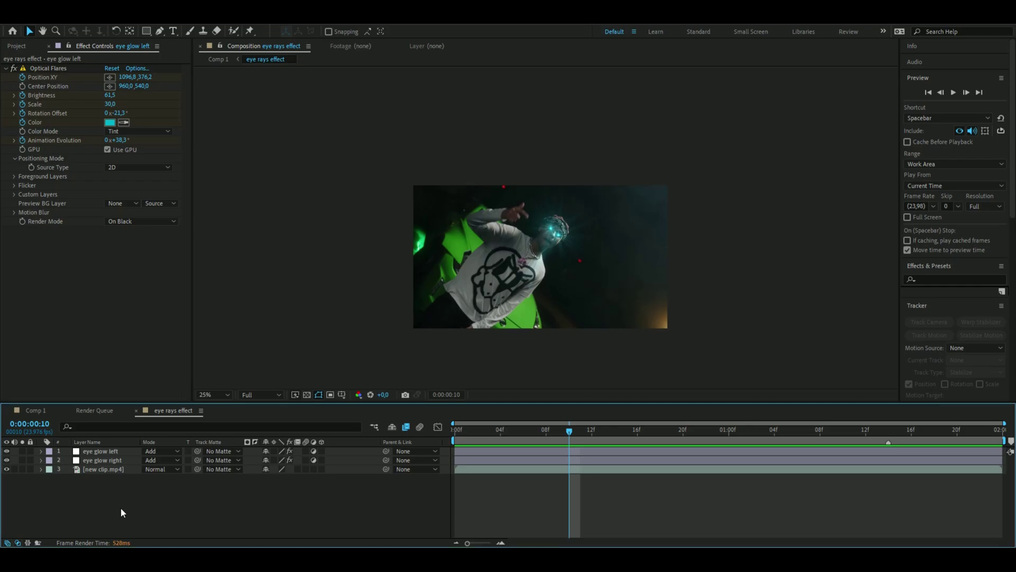
pyautogui.hotkey('ctrl', 'alt', 'y')
pyautogui.hotkey('ctrl', 'space')
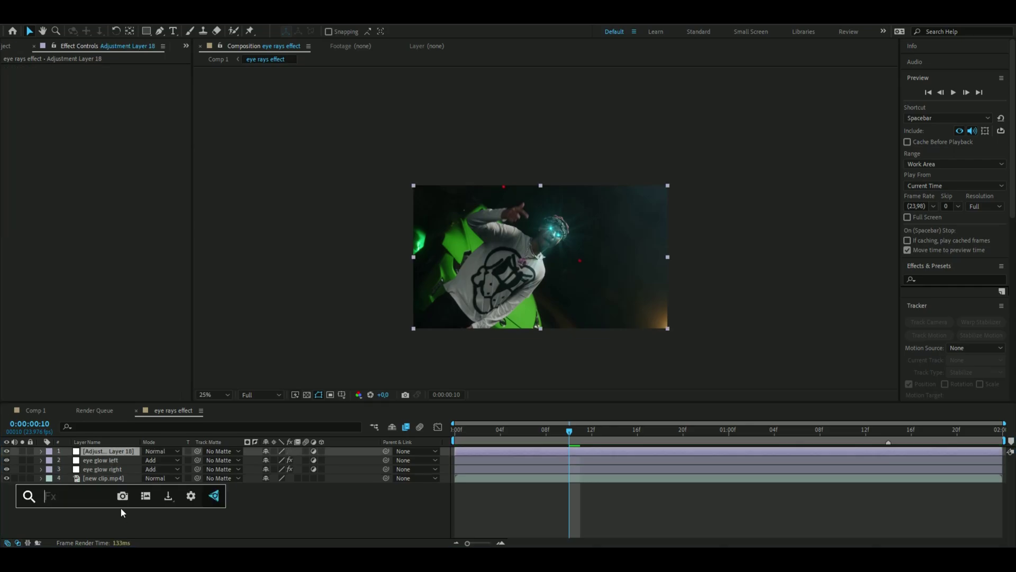
pyautogui.write('curves')
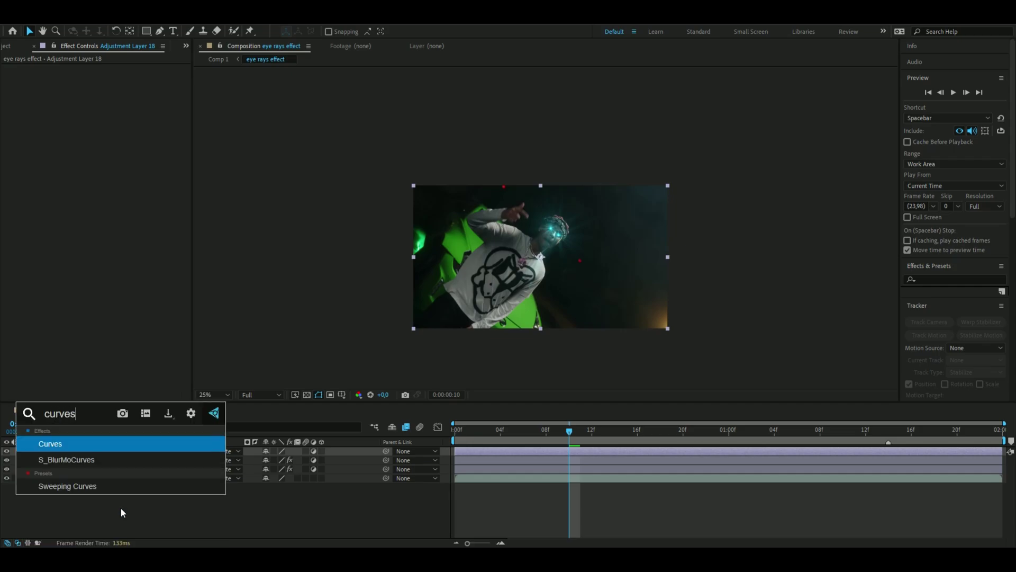
pyautogui.press('Return')
# Place the Curves adjustment layer directly above new clip.mp4 and bend its RGB curve downward to darken the footage.
pyautogui.moveTo(85, 451); pyautogui.dragTo(106, 474)
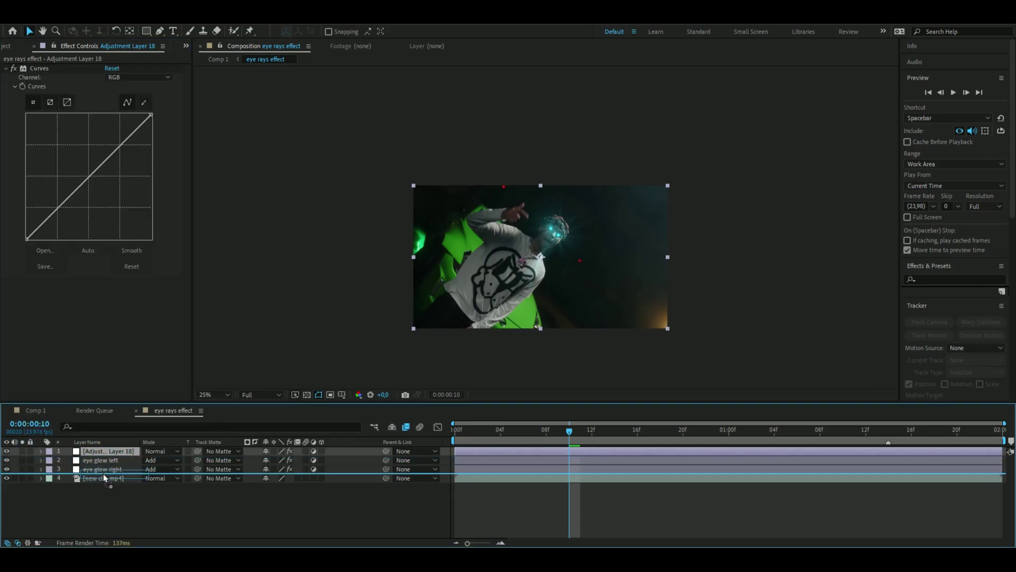
pyautogui.moveTo(120, 146); pyautogui.dragTo(121, 170)
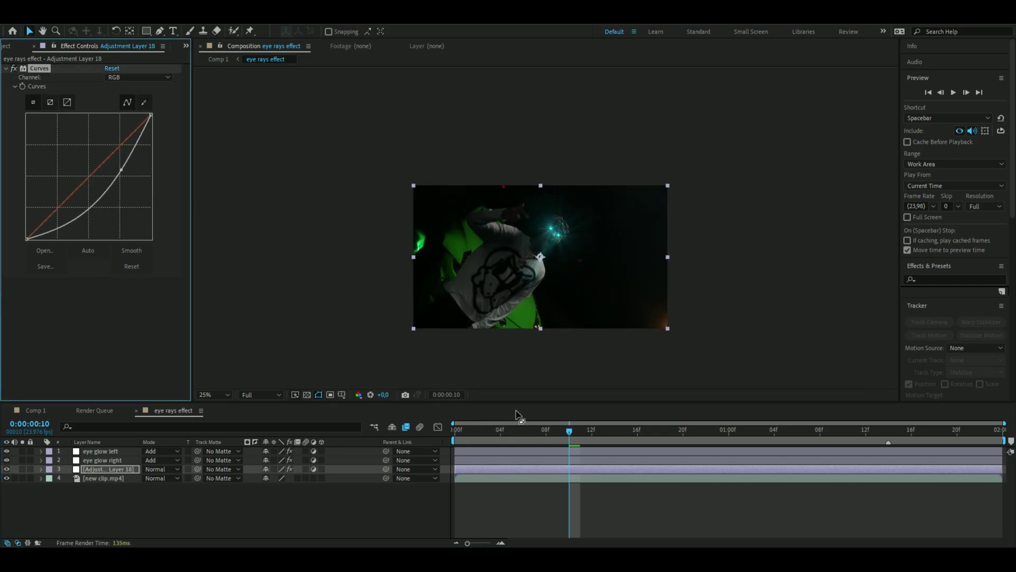
pyautogui.click(512, 429)
# Keyframe the Curves adjustment layer's Opacity from 100% at 0:00:00:00 to 0% at 0:00:01:23 and preview the fade.
pyautogui.moveTo(486, 438); pyautogui.dragTo(448, 442)
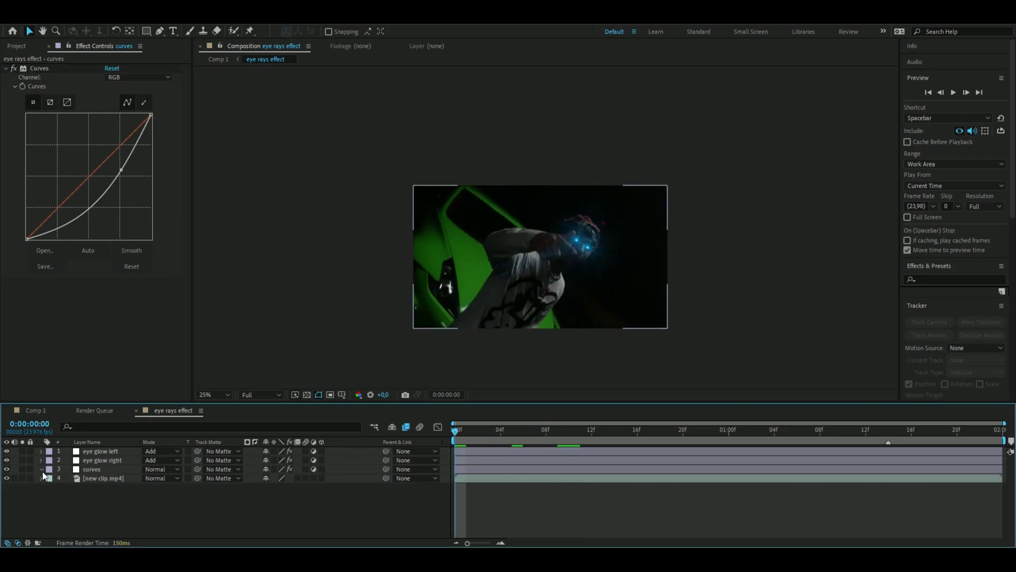
pyautogui.click(42, 469)
pyautogui.click(50, 488)
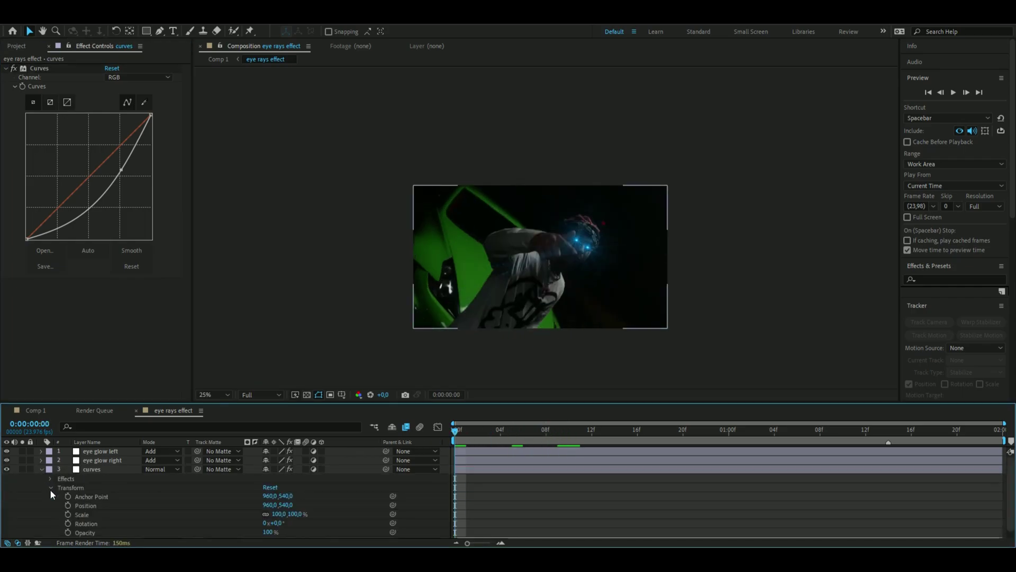
pyautogui.click(67, 531)
pyautogui.moveTo(455, 434); pyautogui.dragTo(991, 430)
pyautogui.click(268, 532)
pyautogui.write('0')
pyautogui.press('Return')
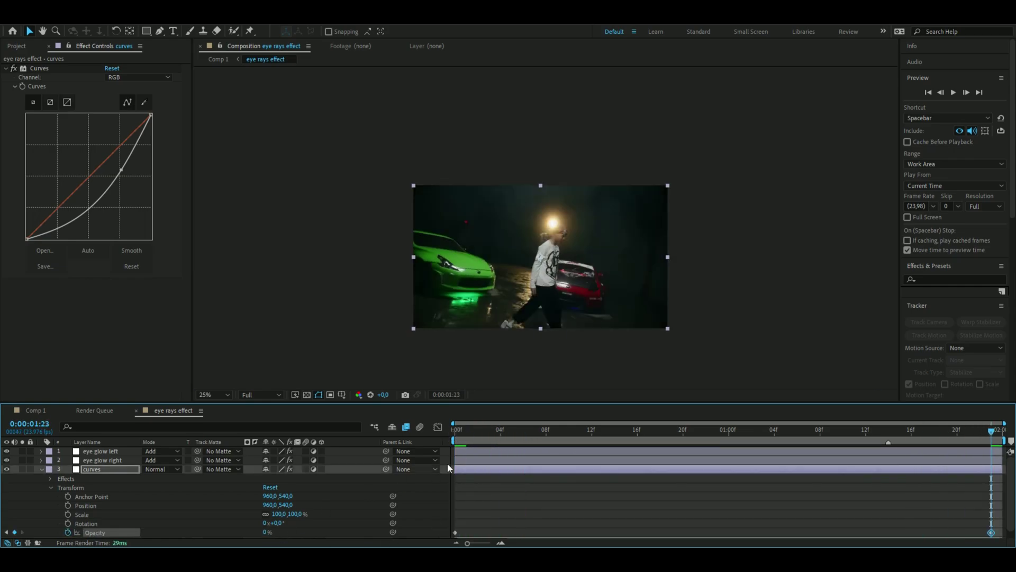
pyautogui.press('space')
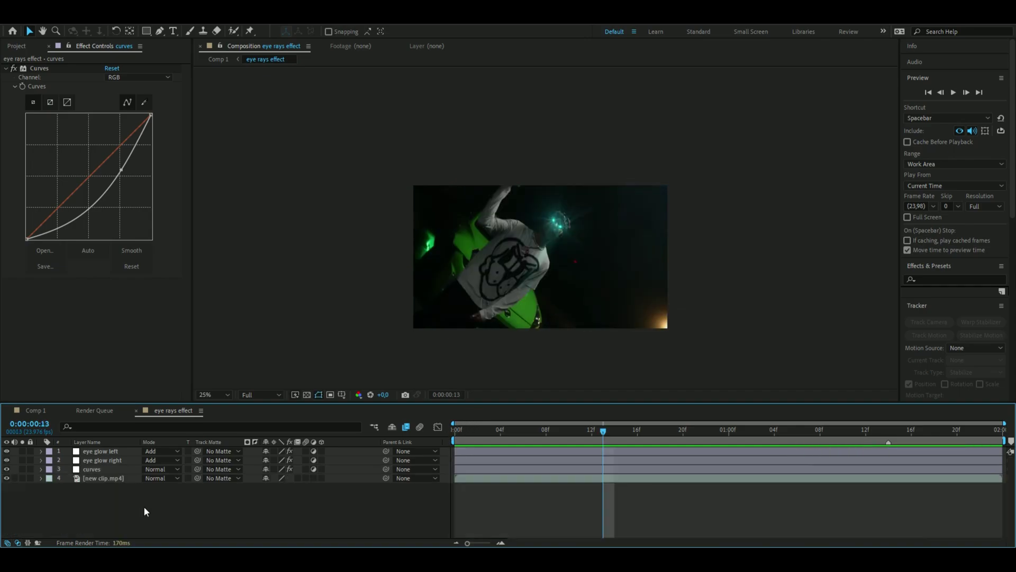
# Pre-compose all four layers into a composition named glowing eyes effect.
pyautogui.click(108, 453)
pyautogui.keyDown('shift'); pyautogui.click(108, 478); pyautogui.keyUp('shift')
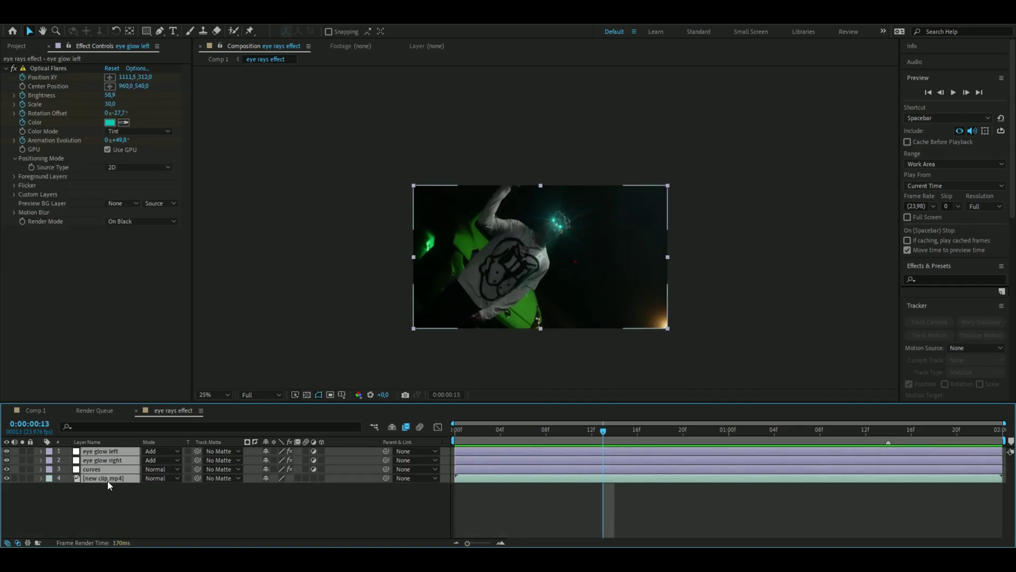
pyautogui.rightClick(108, 480)
pyautogui.click(180, 410)
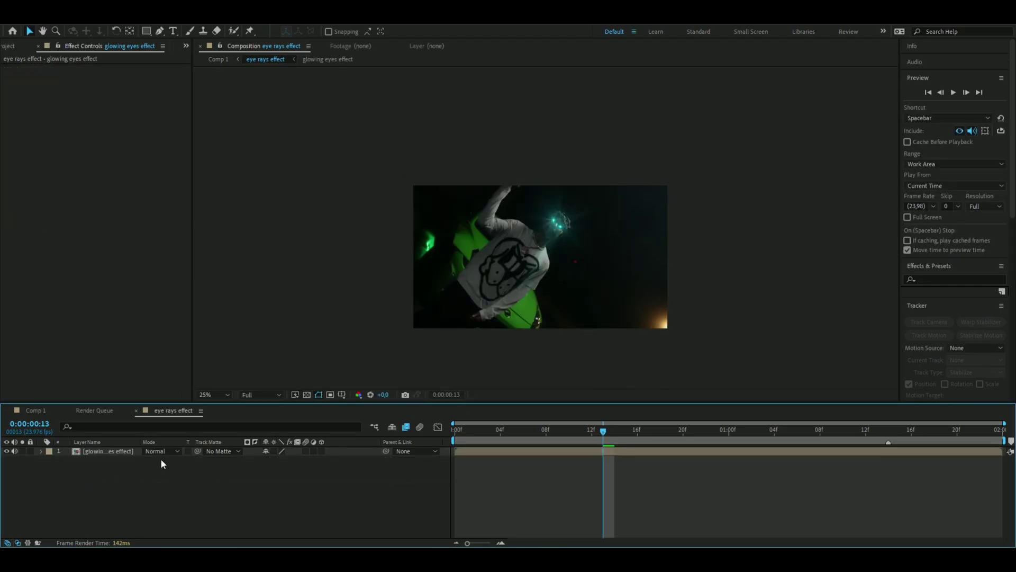
# Add a new adjustment layer above the glowing eyes effect pre-comp and apply the Transform effect to it.
pyautogui.moveTo(571, 431); pyautogui.dragTo(467, 436)
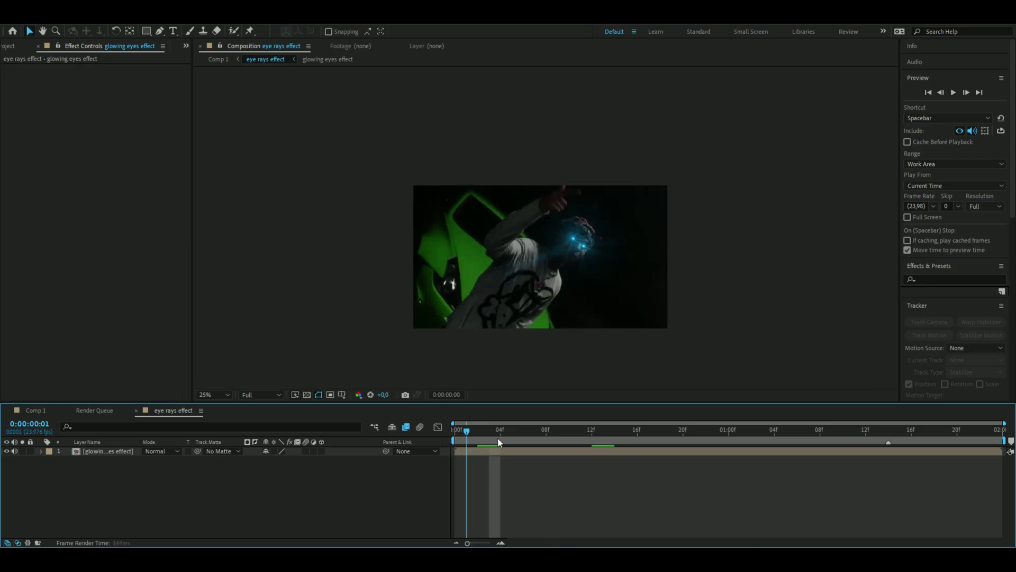
pyautogui.rightClick(272, 469)
pyautogui.click(290, 475)
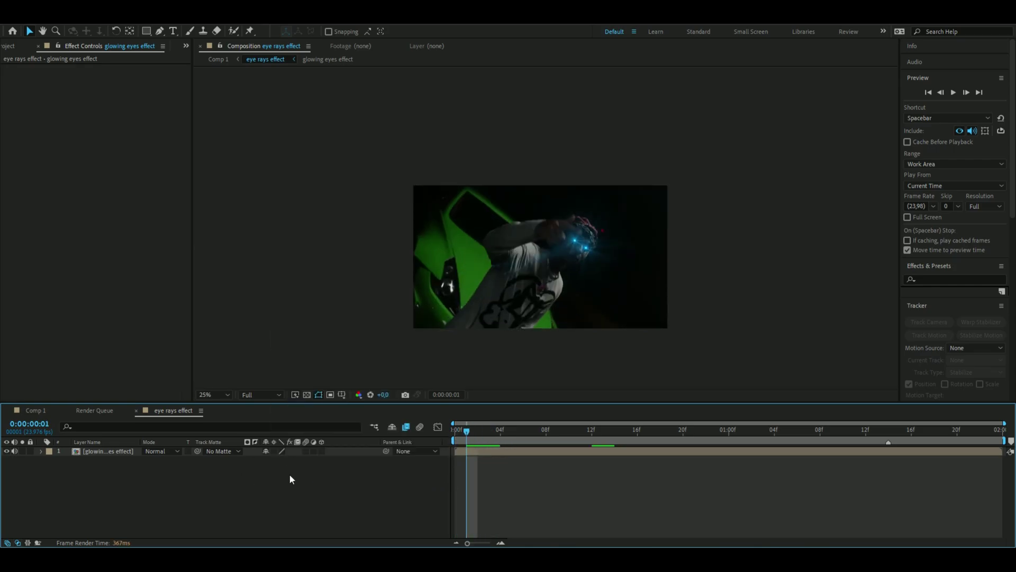
pyautogui.hotkey('ctrl', 'space')
pyautogui.write('m')
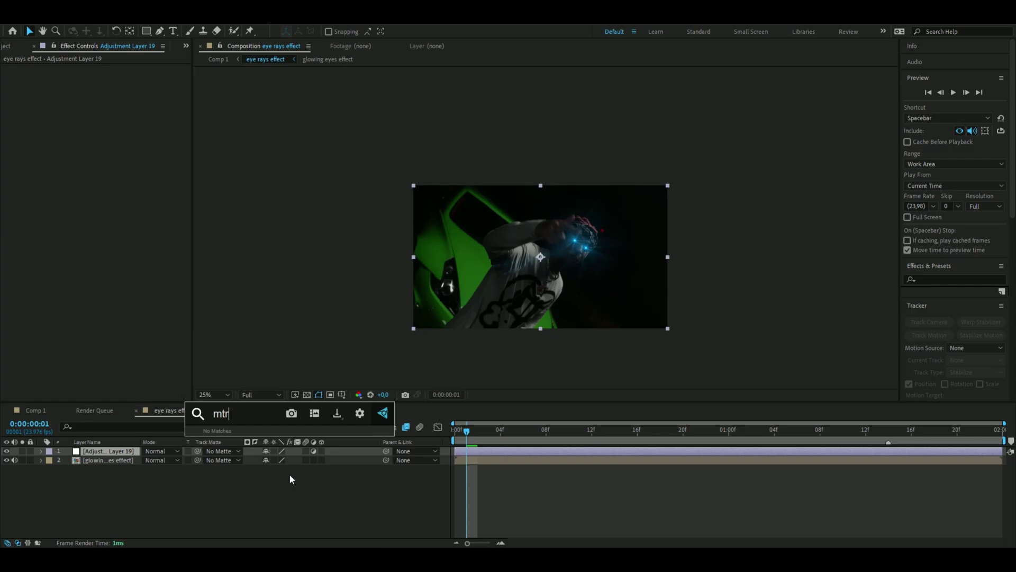
pyautogui.press('BackSpace')
pyautogui.write('tr')
pyautogui.press('Return')
# Keyframe the Transform effect's Rotation at 0° at both 0:00:00:00 and 0:00:01:00.
pyautogui.moveTo(469, 434); pyautogui.dragTo(454, 434)
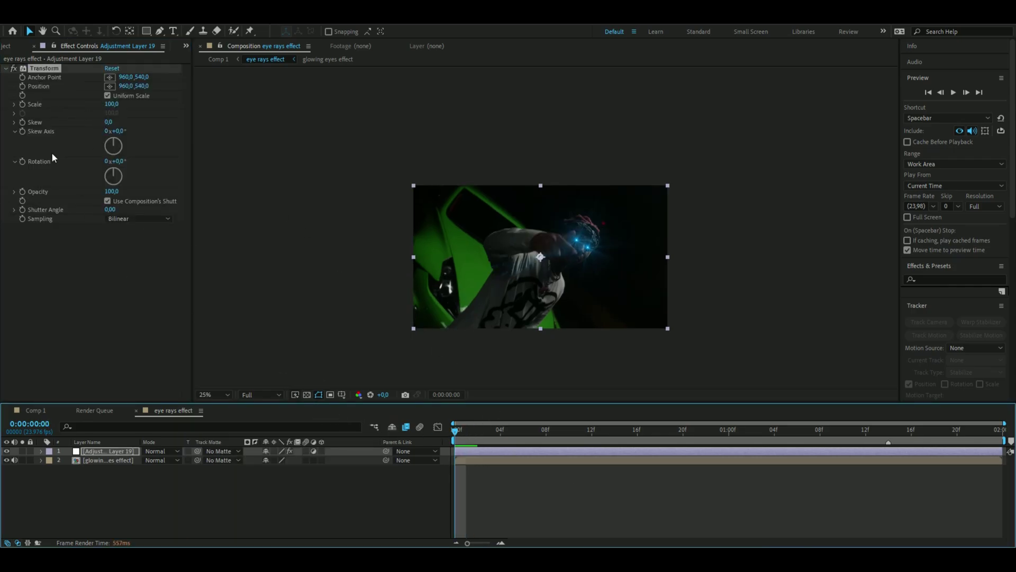
pyautogui.click(22, 162)
pyautogui.moveTo(582, 431); pyautogui.dragTo(730, 450)
pyautogui.press('u')
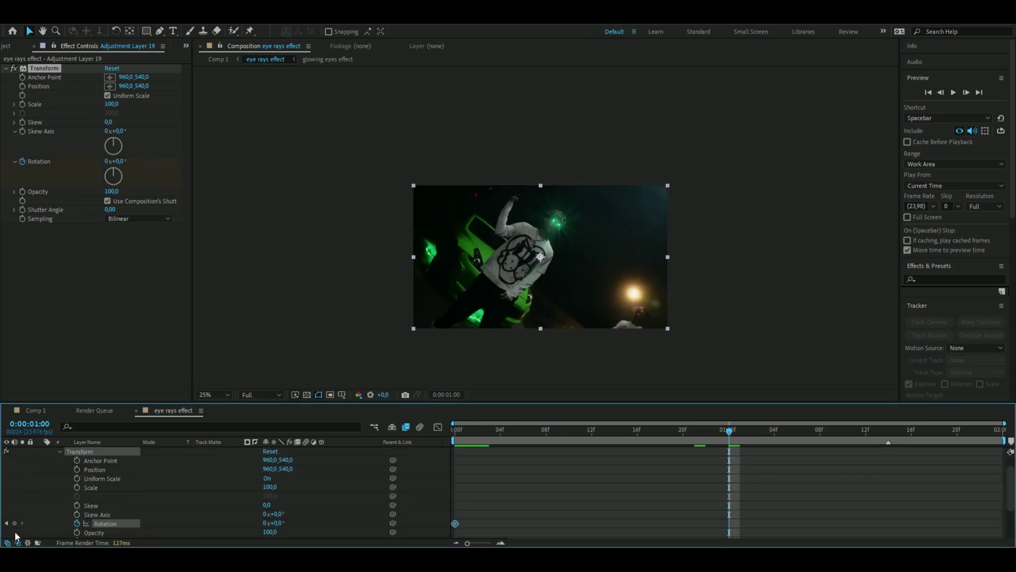
pyautogui.click(14, 523)
# Set the Transform effect's Rotation keyframe at 0:00:00:00 to -130°.
pyautogui.press('Home')
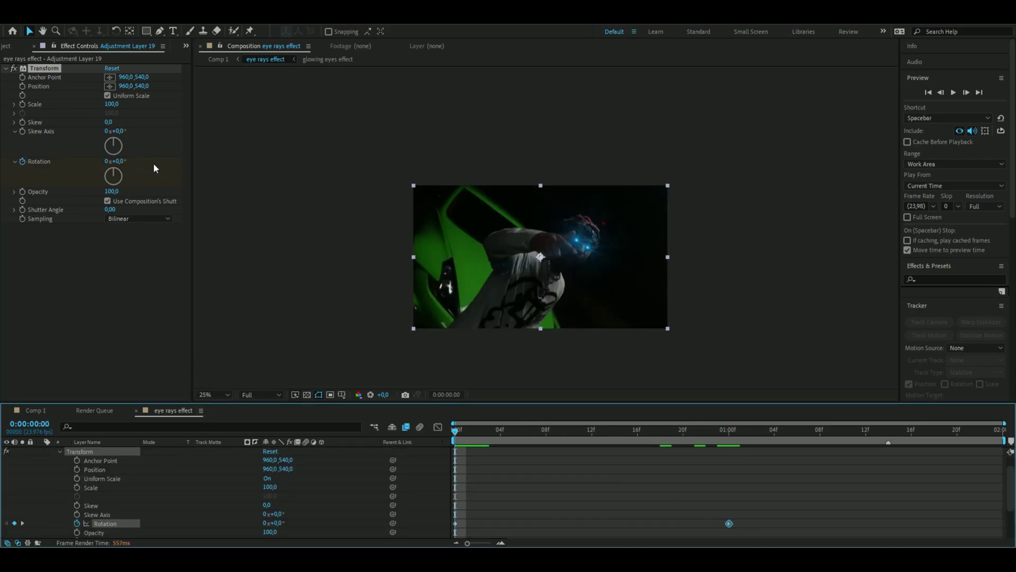
pyautogui.click(109, 185)
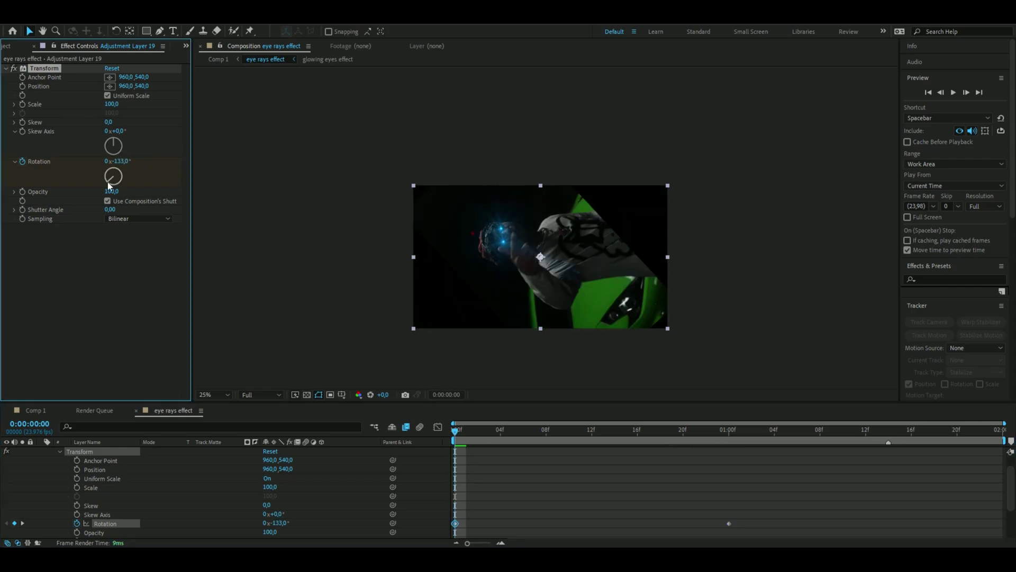
pyautogui.moveTo(108, 183); pyautogui.dragTo(107, 182)
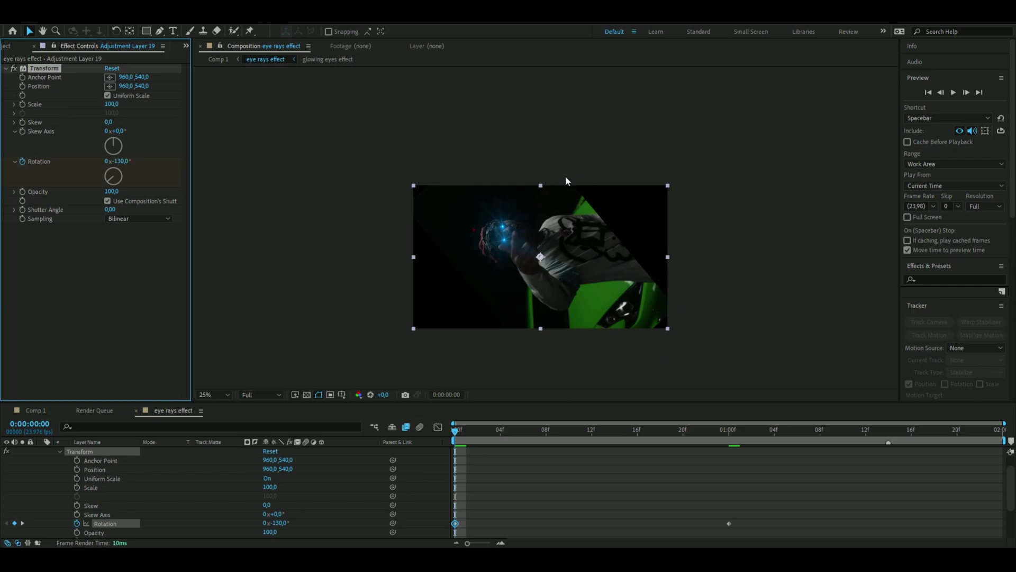
# Apply the Motion Tile effect to the adjustment layer and place it above the Transform effect.
pyautogui.scroll(2, 173, 475)
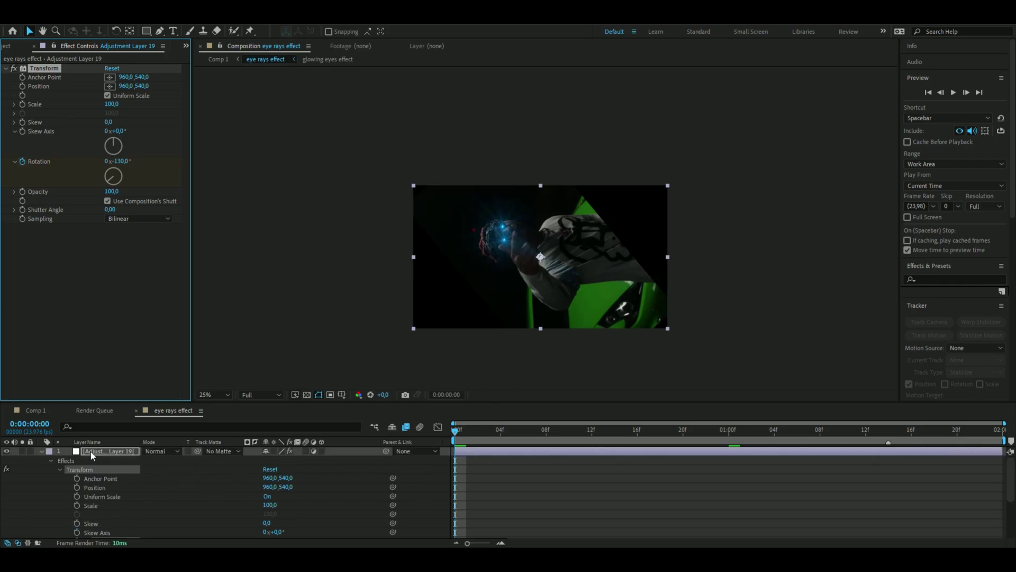
pyautogui.click(202, 463)
pyautogui.hotkey('ctrl', 'space')
pyautogui.write('mot')
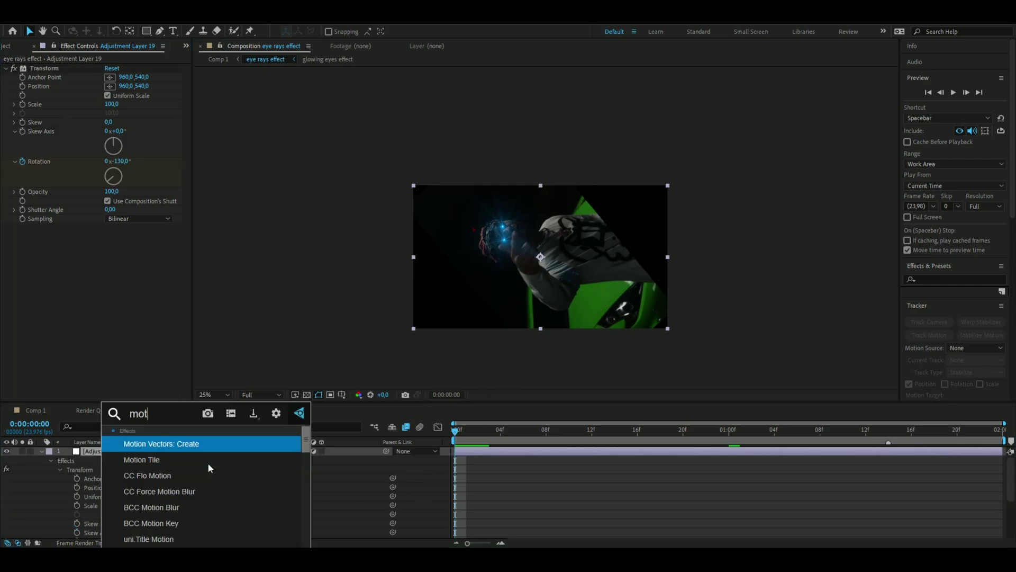
pyautogui.click(208, 464)
pyautogui.moveTo(36, 228); pyautogui.dragTo(50, 65)
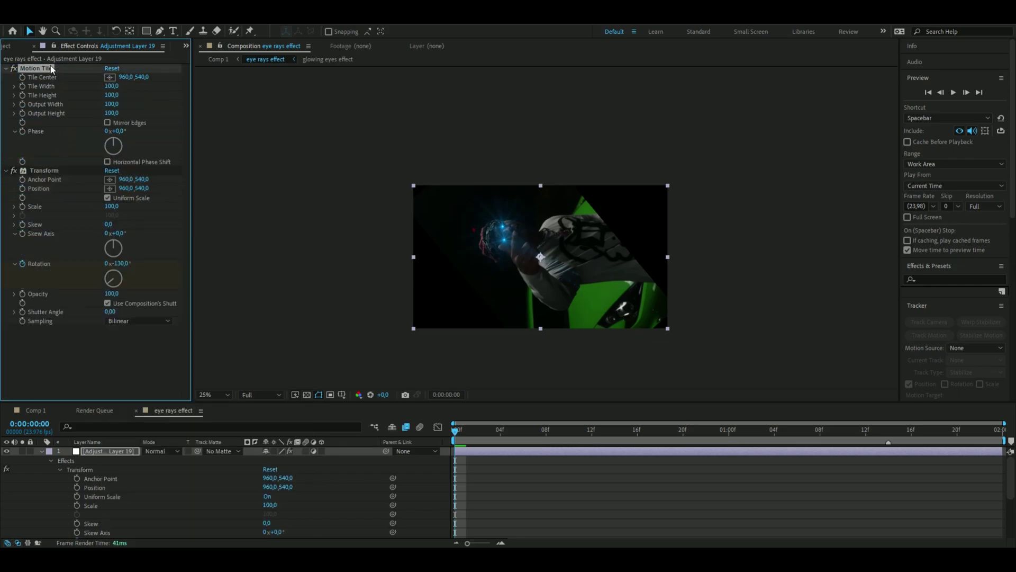
# Turn on Mirror Edges in Motion Tile, set Output Height and Output Width to 300, and scrub the start of the rotation.
pyautogui.click(114, 112)
pyautogui.write('300')
pyautogui.press('Return')
pyautogui.click(112, 104)
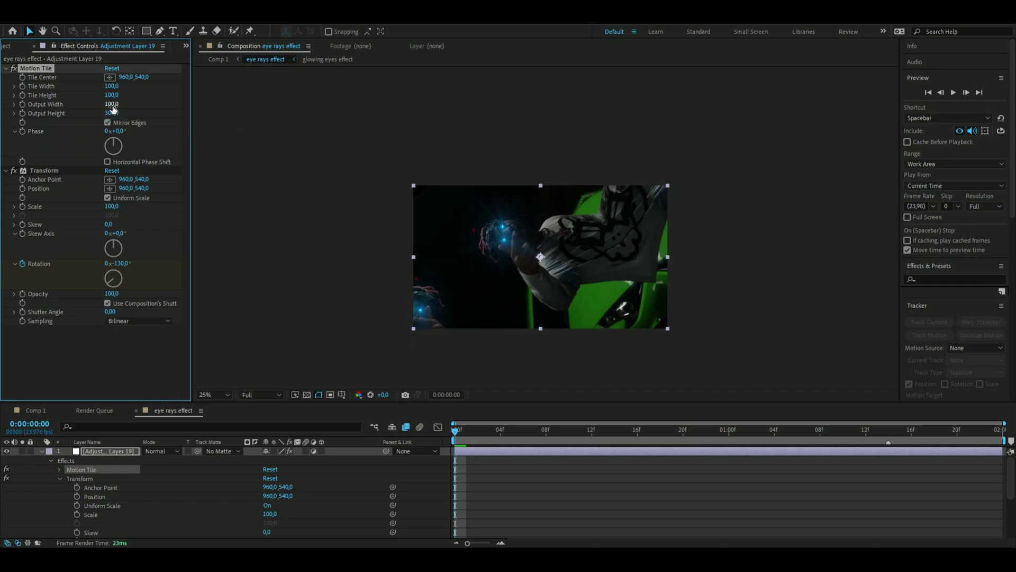
pyautogui.write('300')
pyautogui.press('Return')
pyautogui.moveTo(456, 432); pyautogui.dragTo(523, 455)
# Apply Easy Ease to both Rotation keyframes of the Transform effect.
pyautogui.scroll(-5, 649, 500)
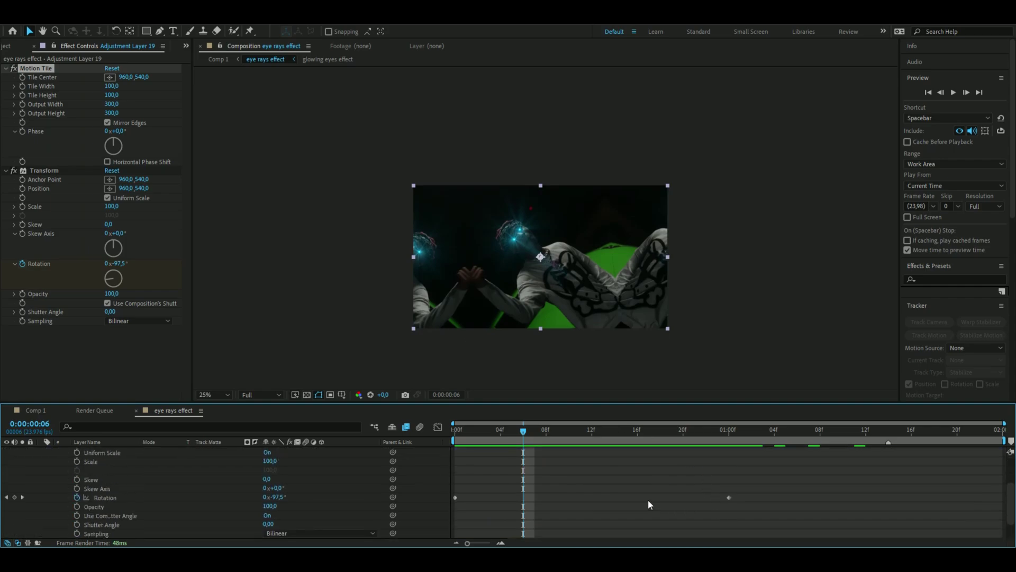
pyautogui.moveTo(739, 496); pyautogui.dragTo(538, 503)
pyautogui.moveTo(751, 502); pyautogui.dragTo(450, 499)
pyautogui.press('F9')
# Reshape the Rotation curve in the Graph Editor so it starts fast and slows into the last keyframe, and preview it.
pyautogui.click(439, 427)
pyautogui.moveTo(534, 431); pyautogui.dragTo(454, 537)
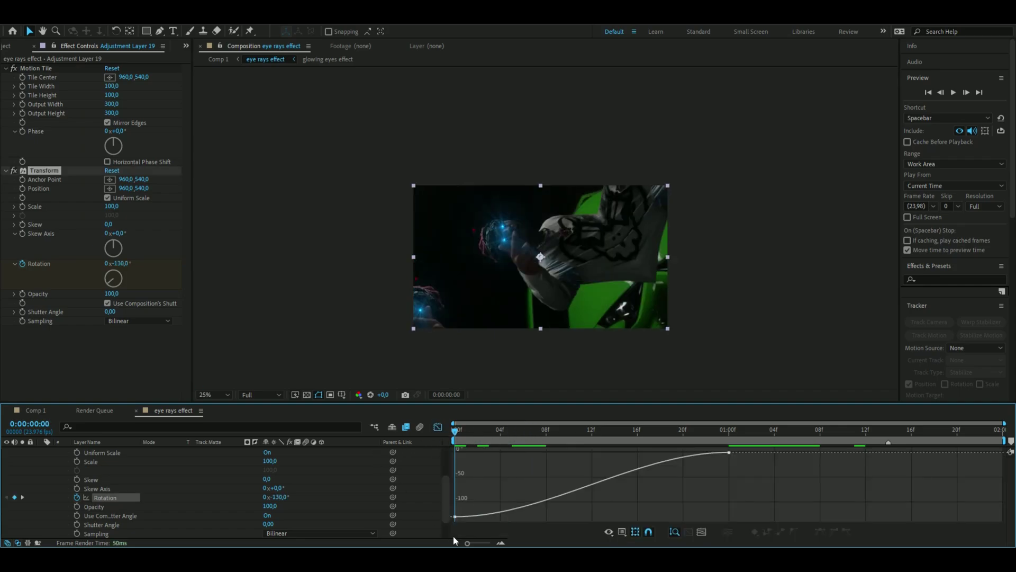
pyautogui.click(455, 516)
pyautogui.moveTo(546, 517); pyautogui.dragTo(423, 452)
pyautogui.press('space')
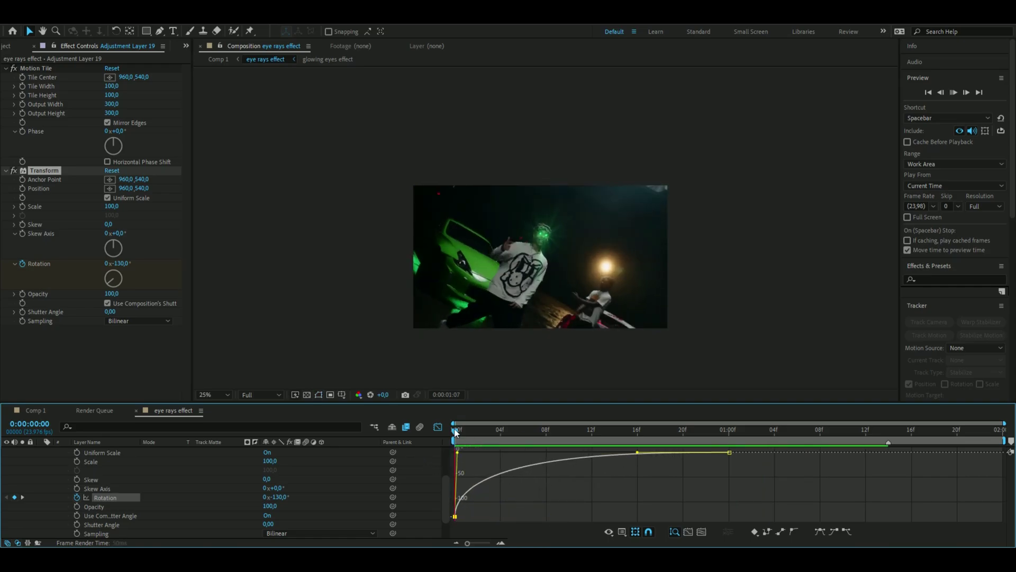
pyautogui.click(438, 427)
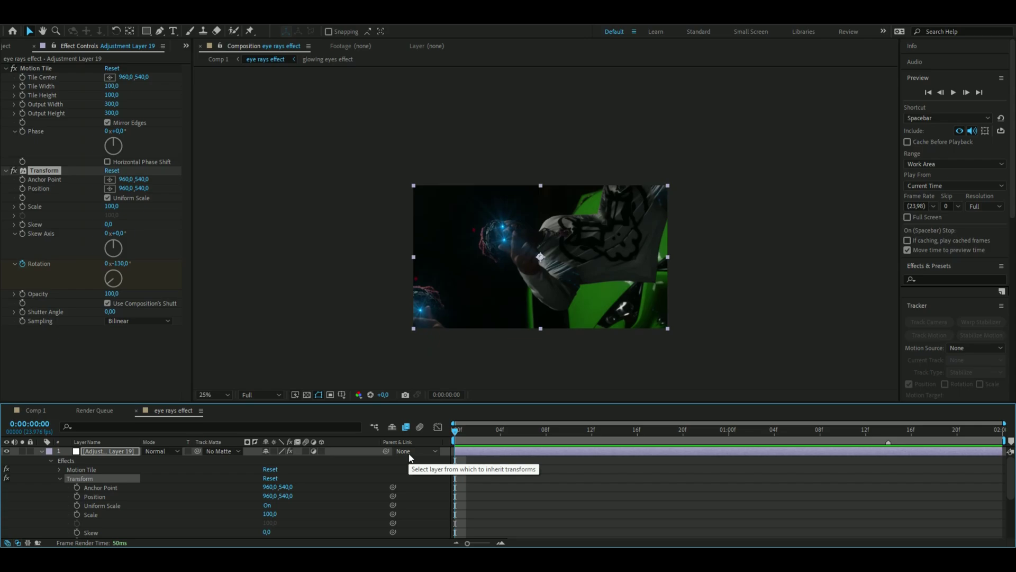
# Enable motion blur for the adjustment layer and the composition, and preview the rotation.
pyautogui.click(306, 451)
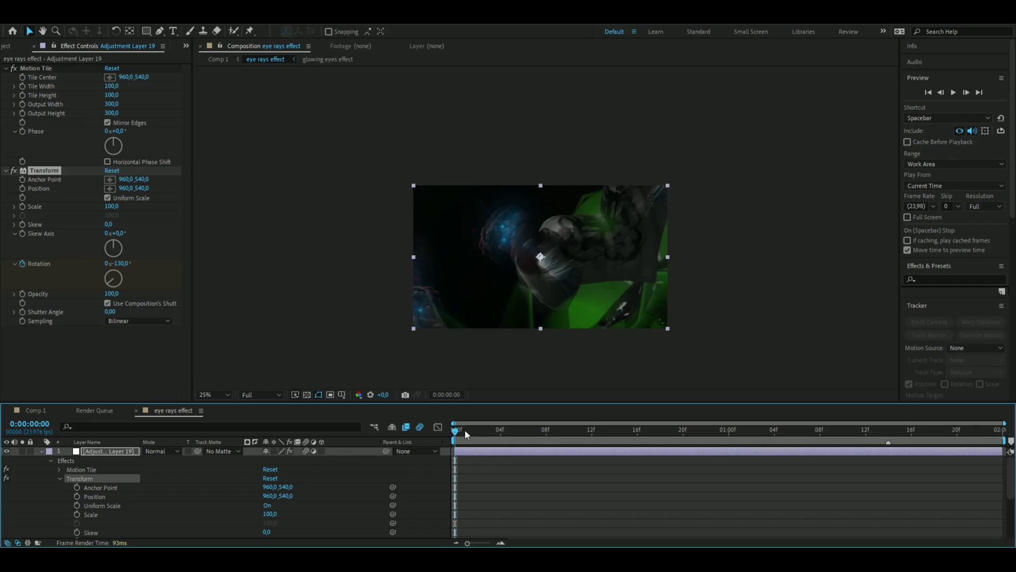
pyautogui.press('space')
pyautogui.press('space')
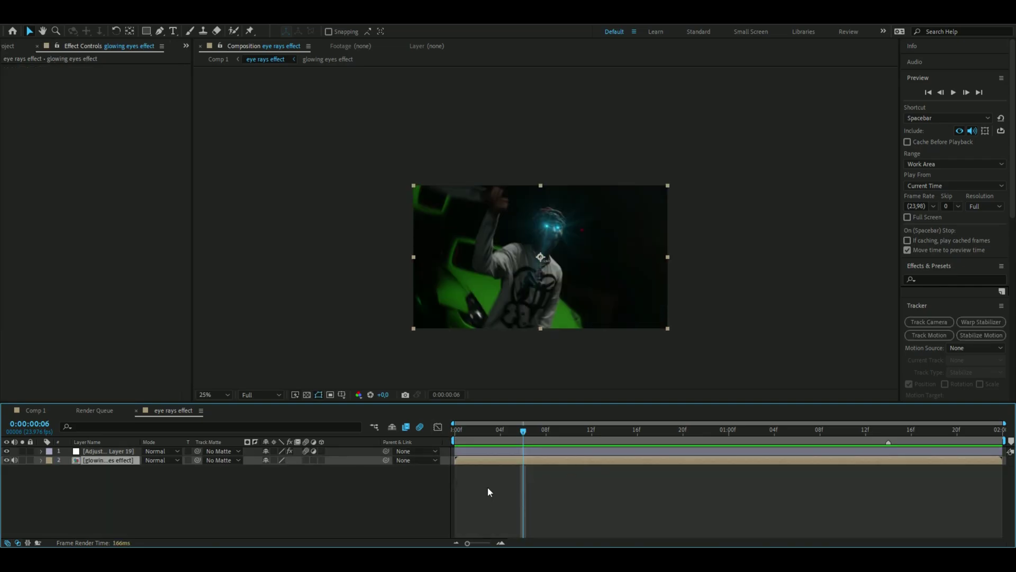
# Apply RSMB Pro to the glowing eyes effect layer with Main_BG Sensitivity 50, and scrub through the blurred clip.
pyautogui.hotkey('ctrl', 'space')
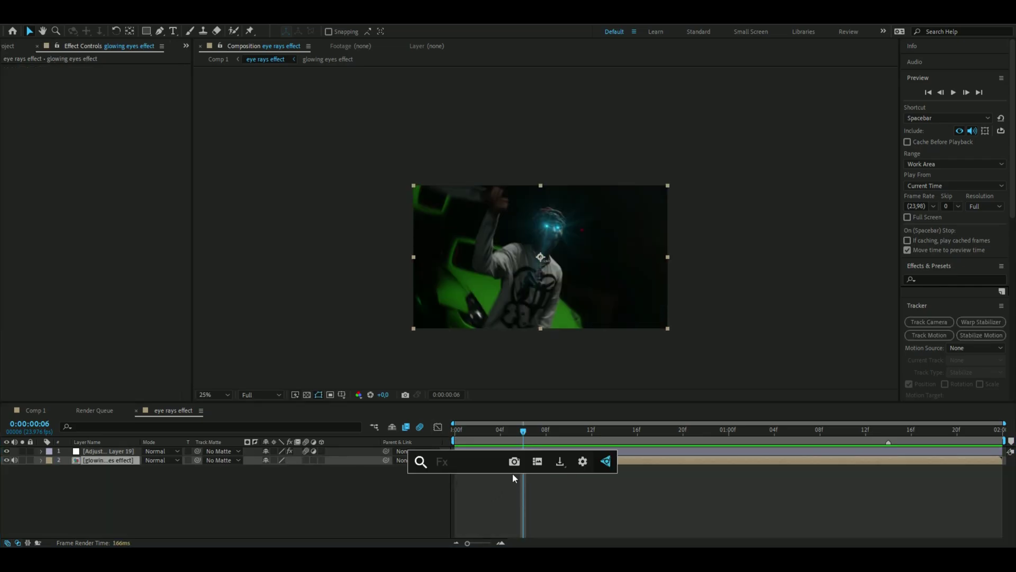
pyautogui.write('rsmb')
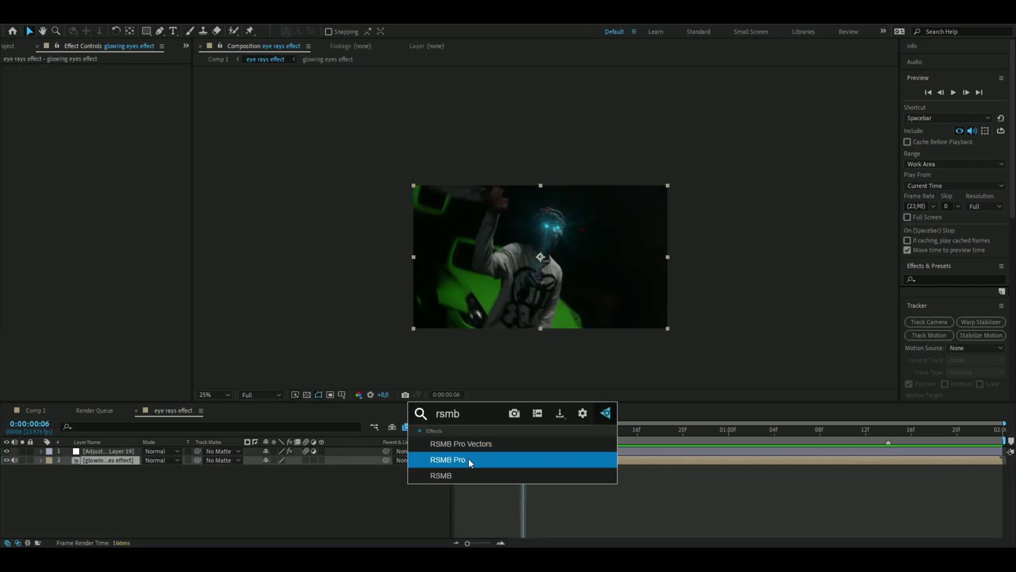
pyautogui.click(471, 462)
pyautogui.click(110, 141)
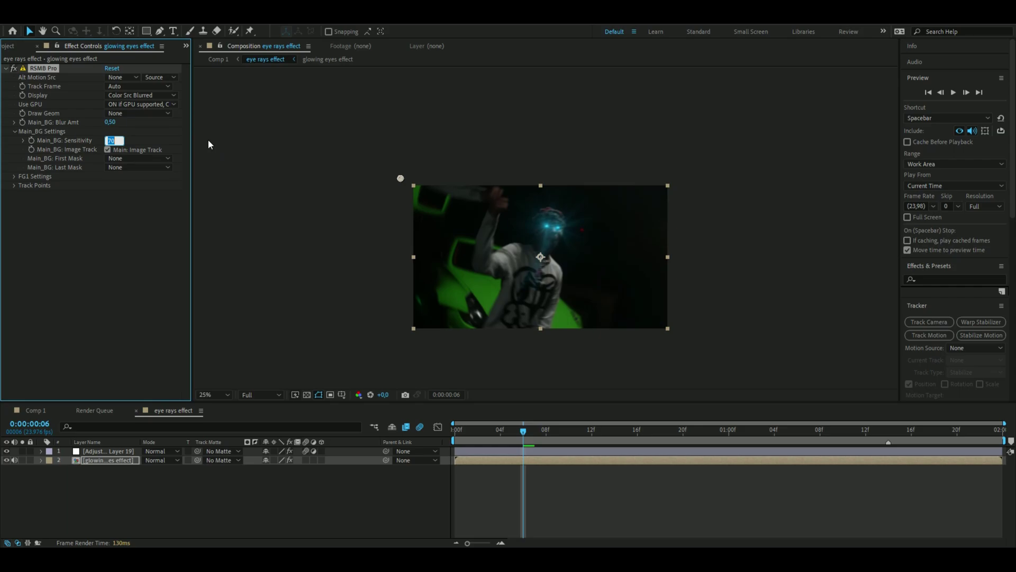
pyautogui.write('50')
pyautogui.press('Return')
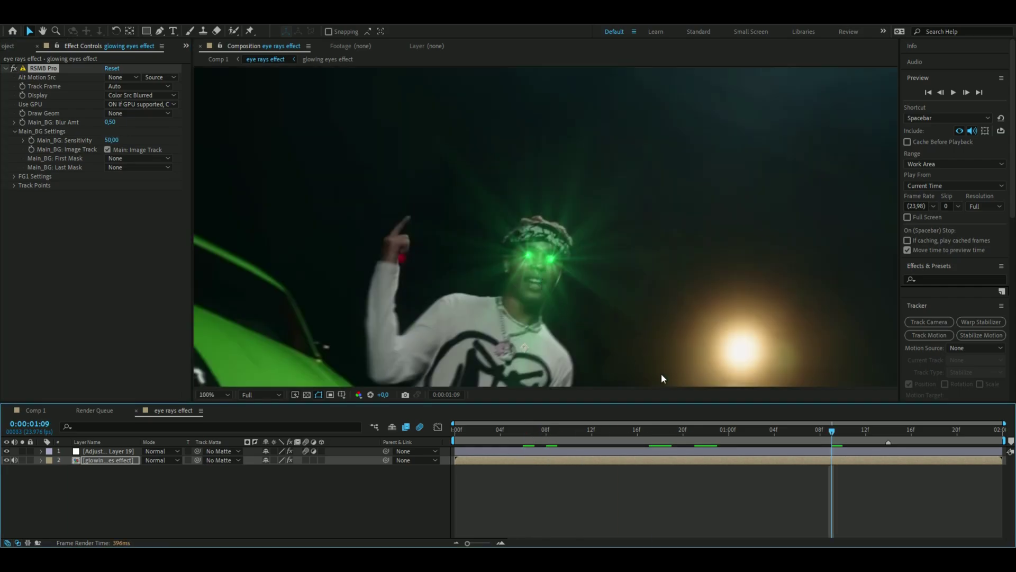
pyautogui.scroll(-2, 635, 334)
pyautogui.moveTo(834, 424); pyautogui.dragTo(628, 423)
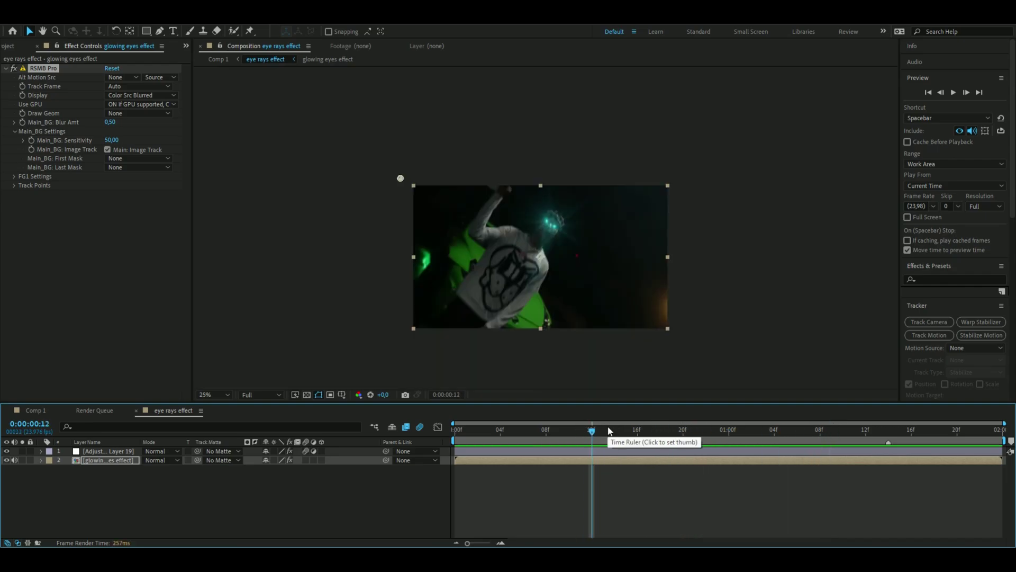
pyautogui.moveTo(596, 434); pyautogui.dragTo(447, 444)
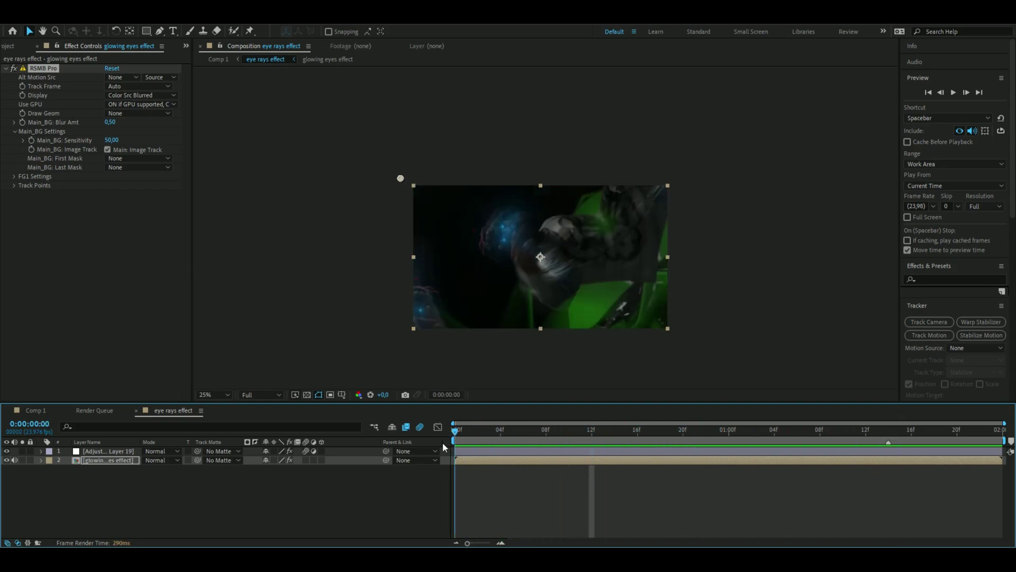
pyautogui.click(286, 492)
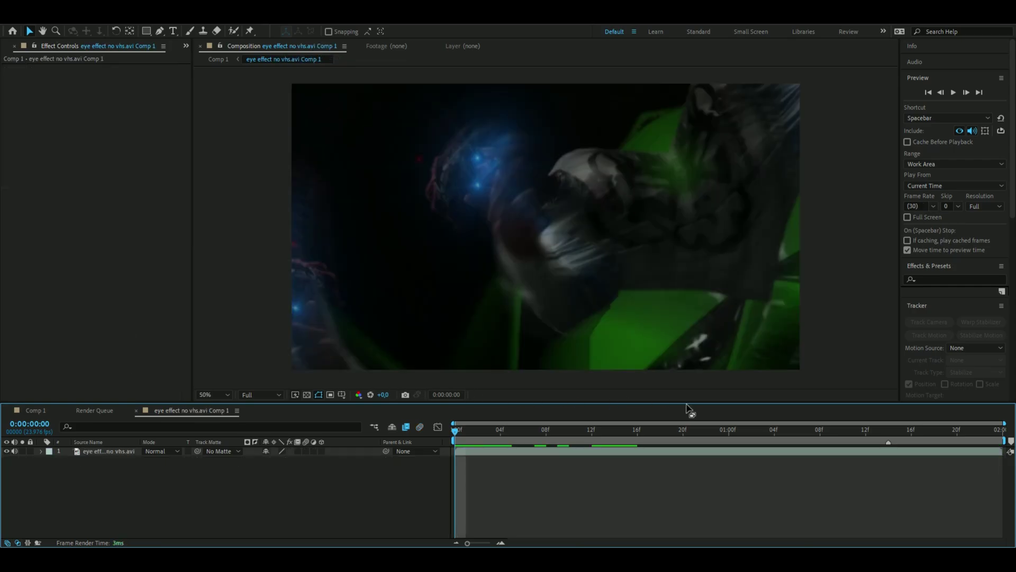
# Duplicate the eye effect no vhs.avi layer in its new composition and rename the upper copy chroma.
pyautogui.moveTo(462, 445); pyautogui.dragTo(228, 404)
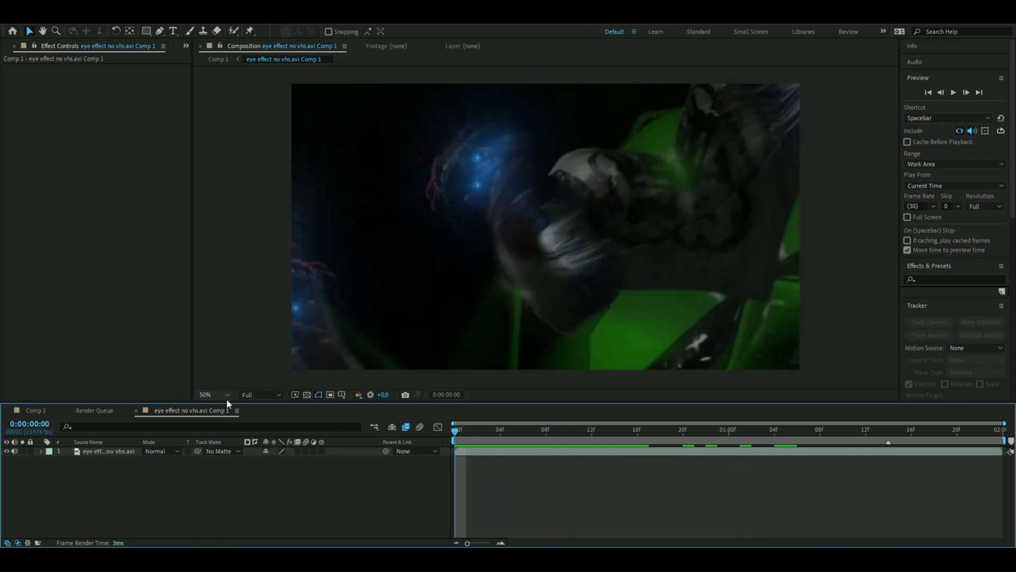
pyautogui.click(92, 454)
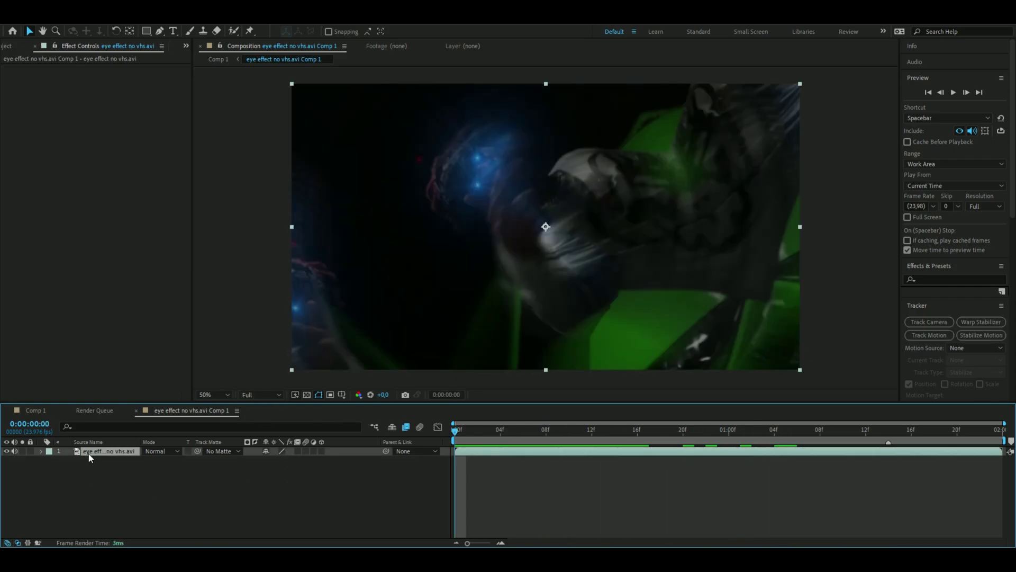
pyautogui.hotkey('ctrl', 'd')
pyautogui.rightClick(102, 455)
pyautogui.click(141, 423)
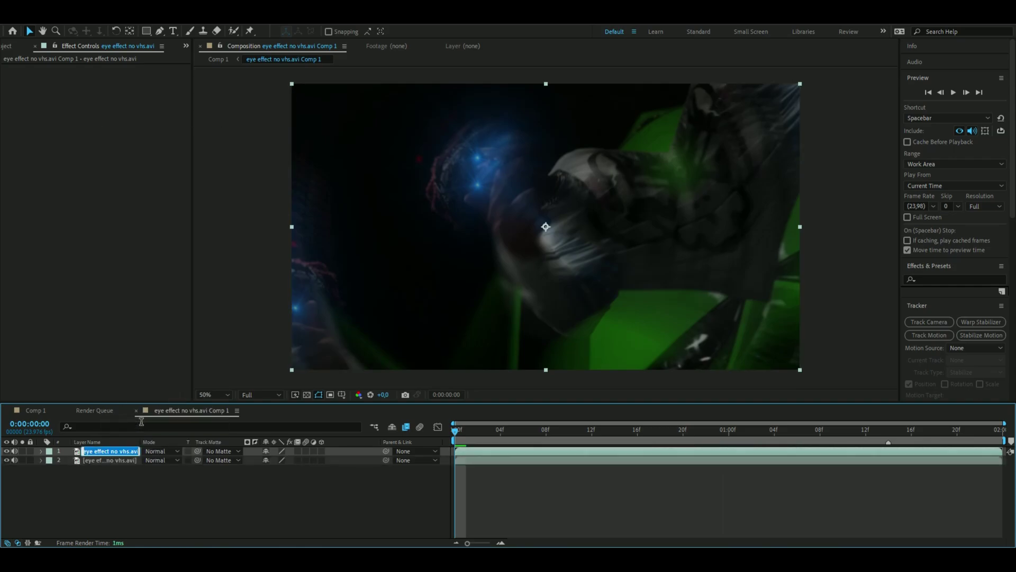
pyautogui.write('chroma')
pyautogui.press('Return')
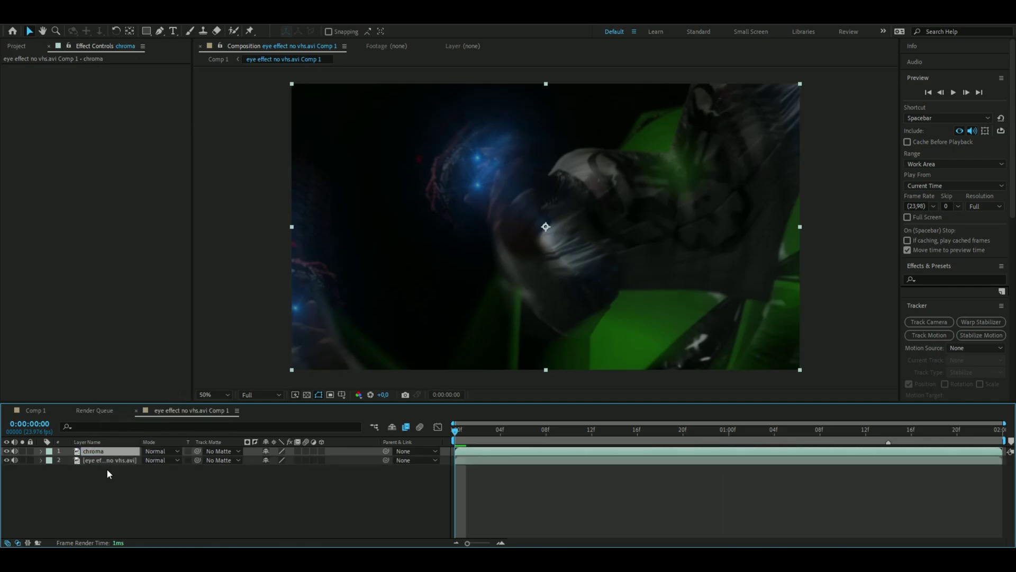
# Rename the lower eye effect no vhs.avi layer as luma.
pyautogui.rightClick(103, 460)
pyautogui.click(142, 433)
pyautogui.write('luma')
pyautogui.press('Return')
# Pre-compose the luma layer into a composition named luma, moving all attributes into it.
pyautogui.rightClick(90, 464)
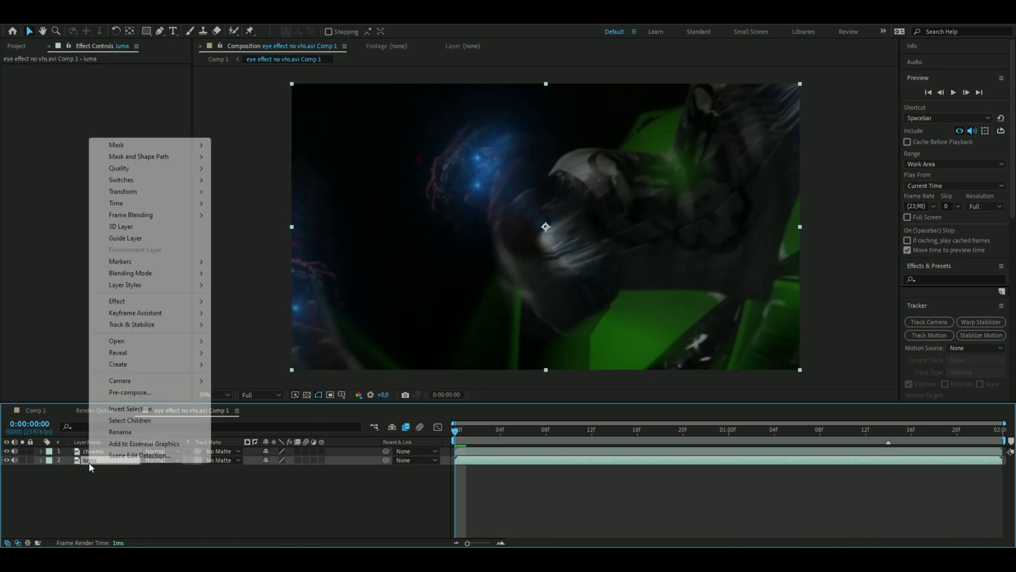
pyautogui.click(127, 392)
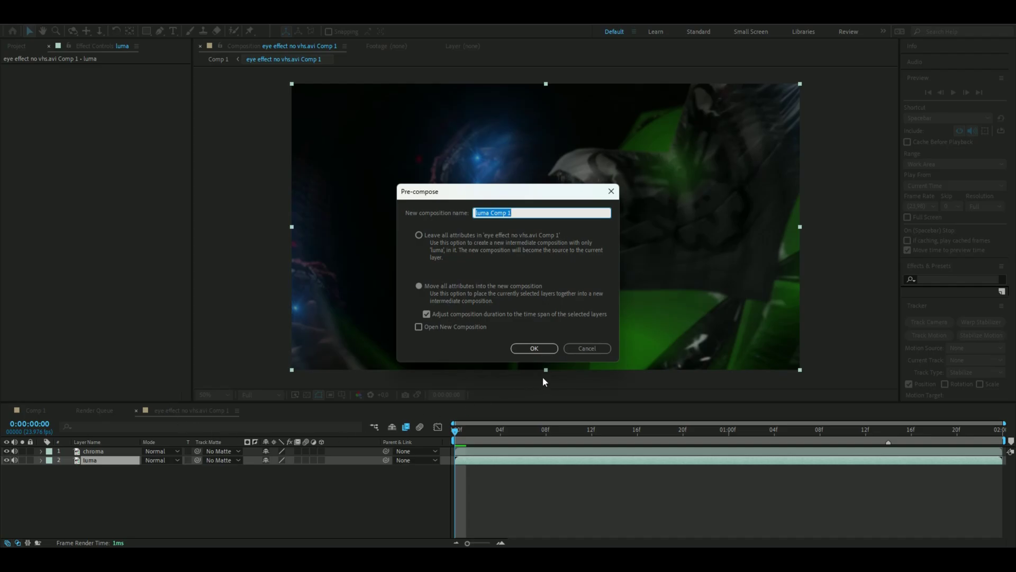
pyautogui.click(530, 223)
pyautogui.moveTo(523, 210); pyautogui.dragTo(492, 218)
pyautogui.click(534, 348)
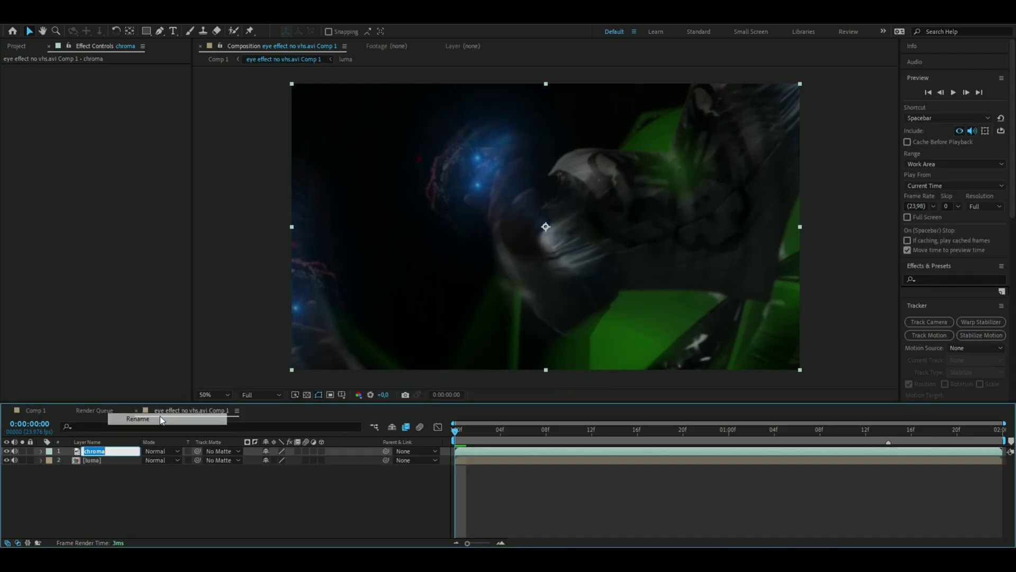
# Pre-compose the chroma layer into a composition named chroma.
pyautogui.click(84, 485)
pyautogui.click(116, 451)
pyautogui.rightClick(115, 451)
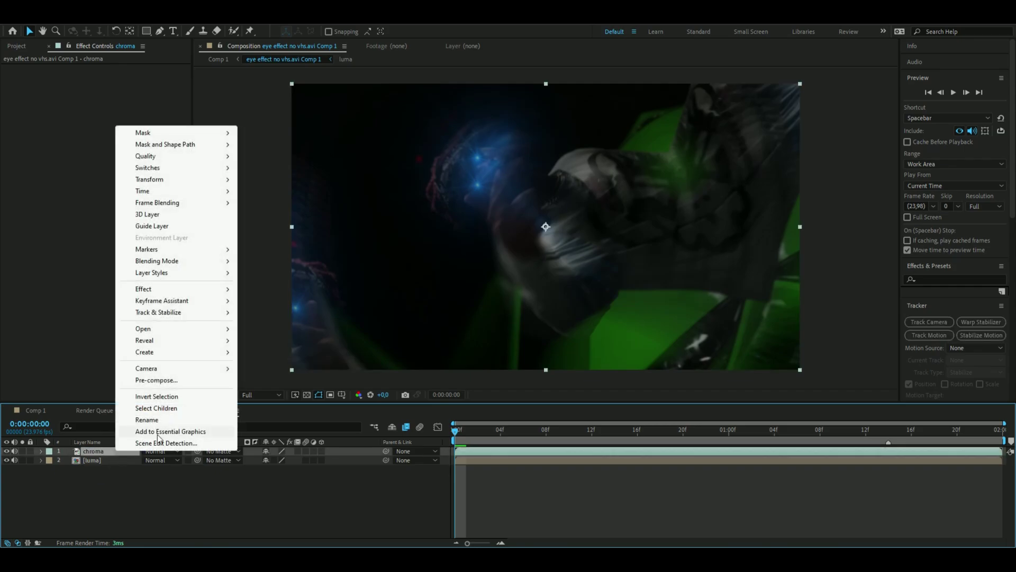
pyautogui.click(169, 379)
pyautogui.write('chroma')
pyautogui.press('Return')
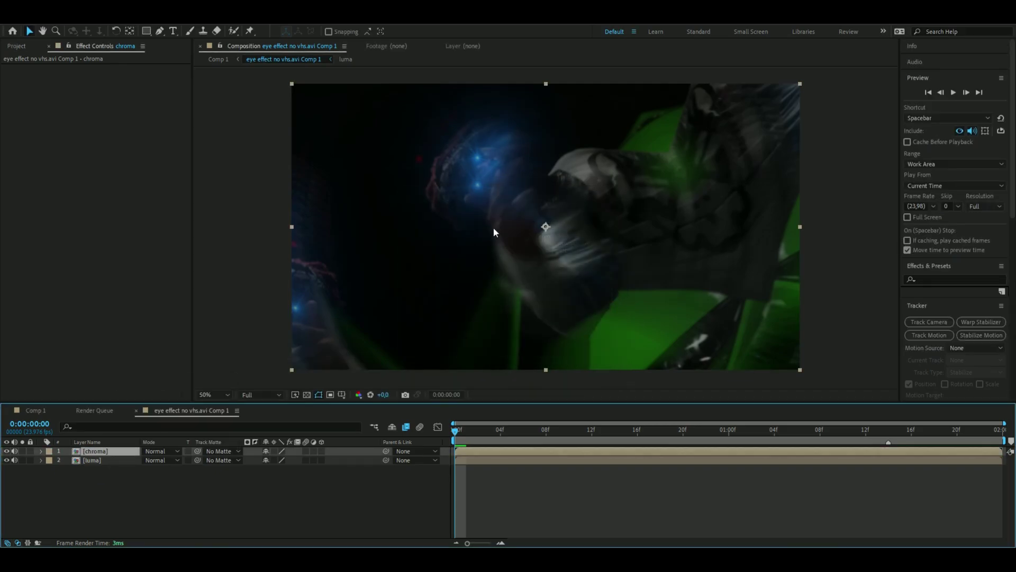
pyautogui.click(116, 486)
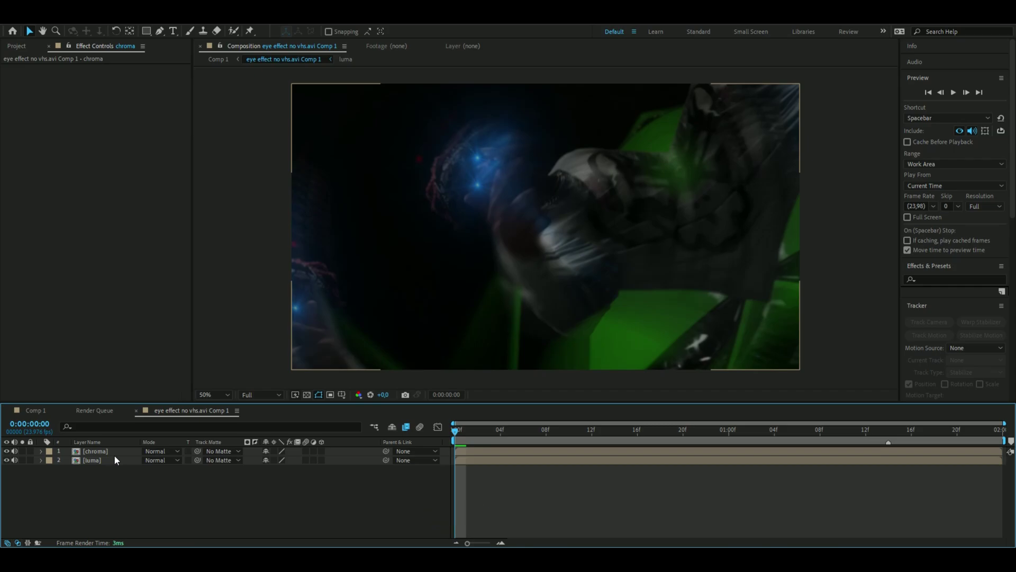
# Open the chroma pre-comp and apply the Chroma (VHS) composition preset, 40 x 480 px at 20 fps.
pyautogui.doubleClick(114, 451)
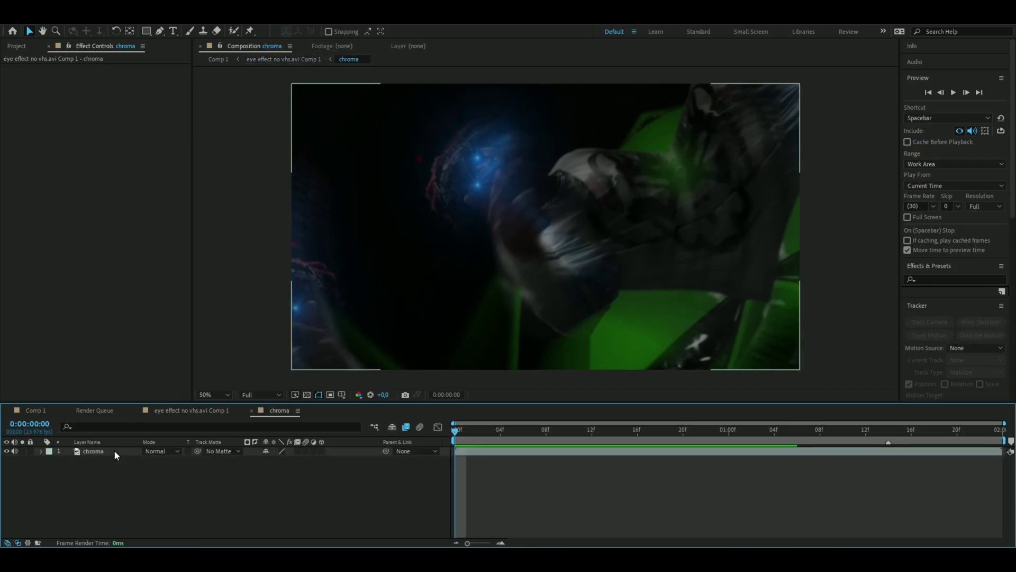
pyautogui.click(67, 25)
pyautogui.click(67, 37)
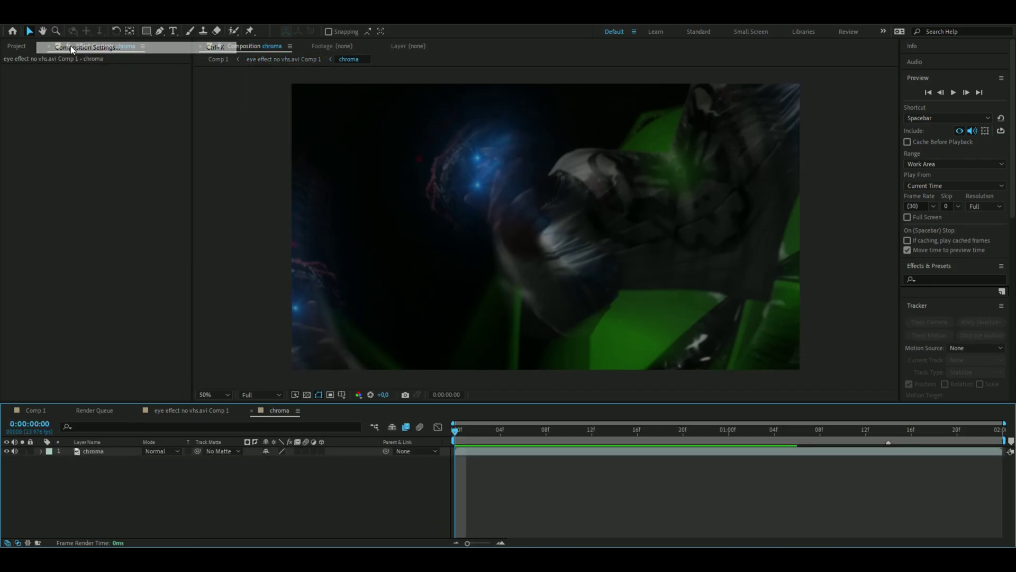
pyautogui.click(295, 151)
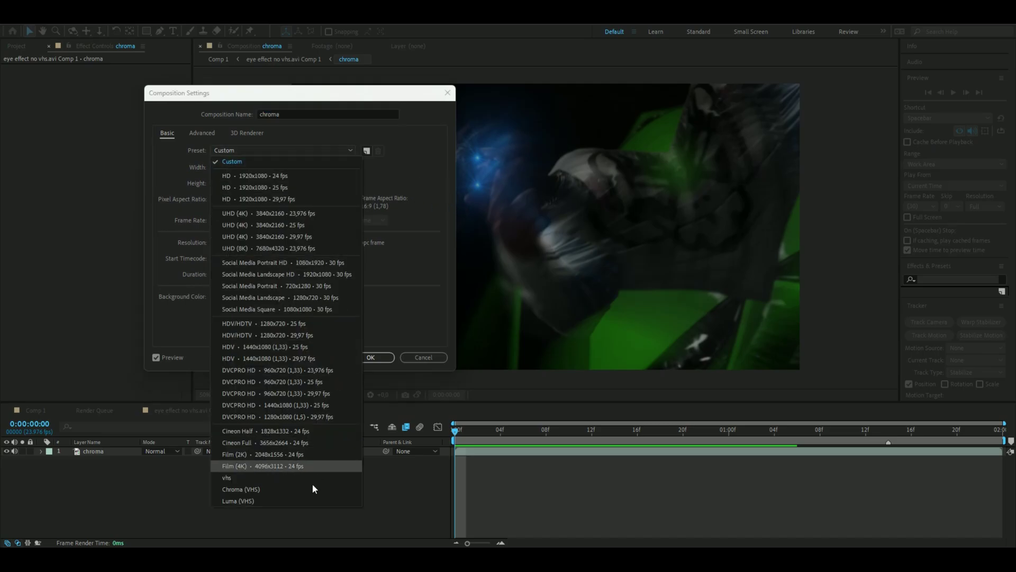
pyautogui.click(260, 494)
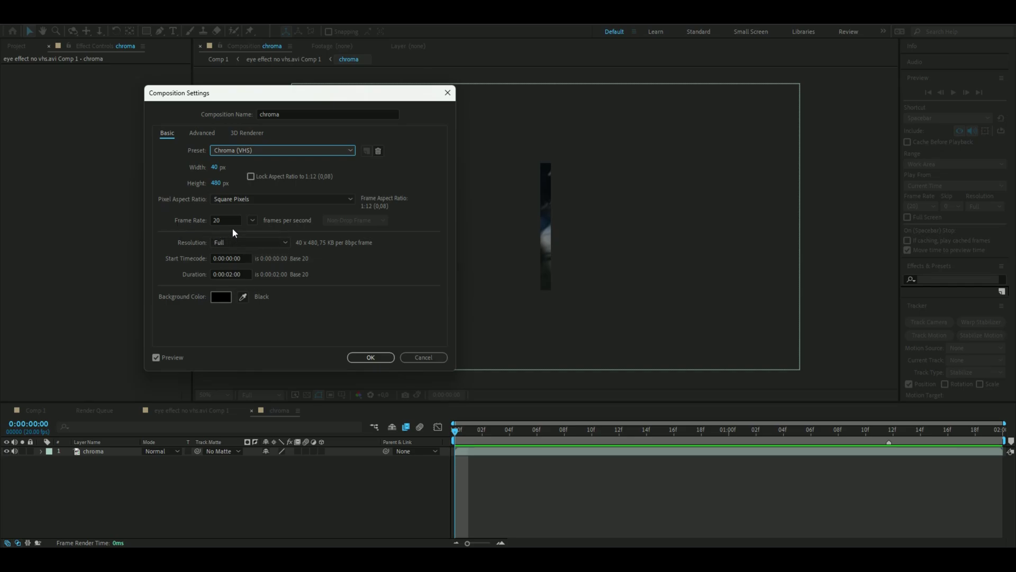
pyautogui.click(379, 358)
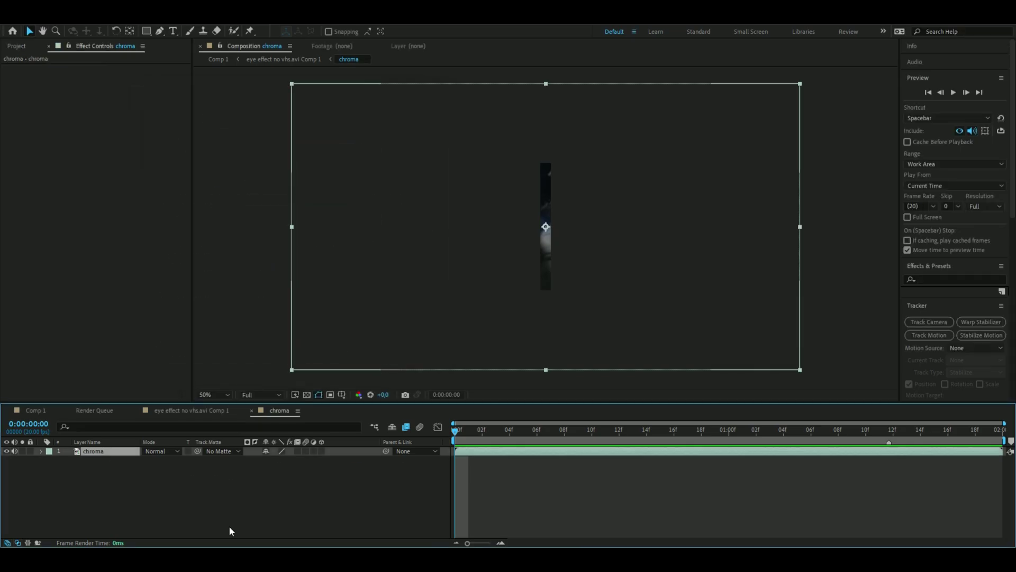
# Scale the layer inside the chroma pre-comp non-uniformly to 2.8% width and 45% height.
pyautogui.press('s')
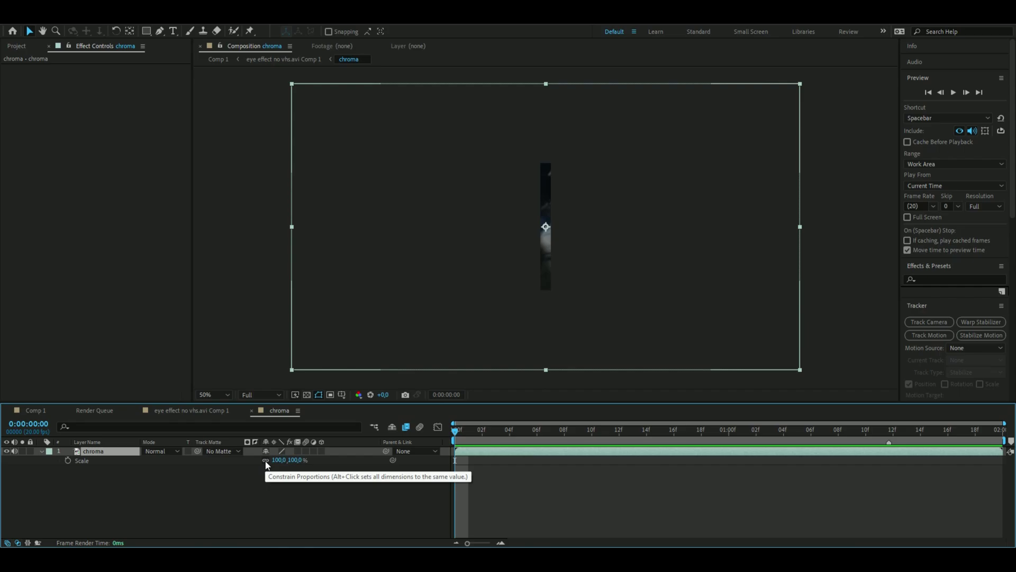
pyautogui.click(277, 460)
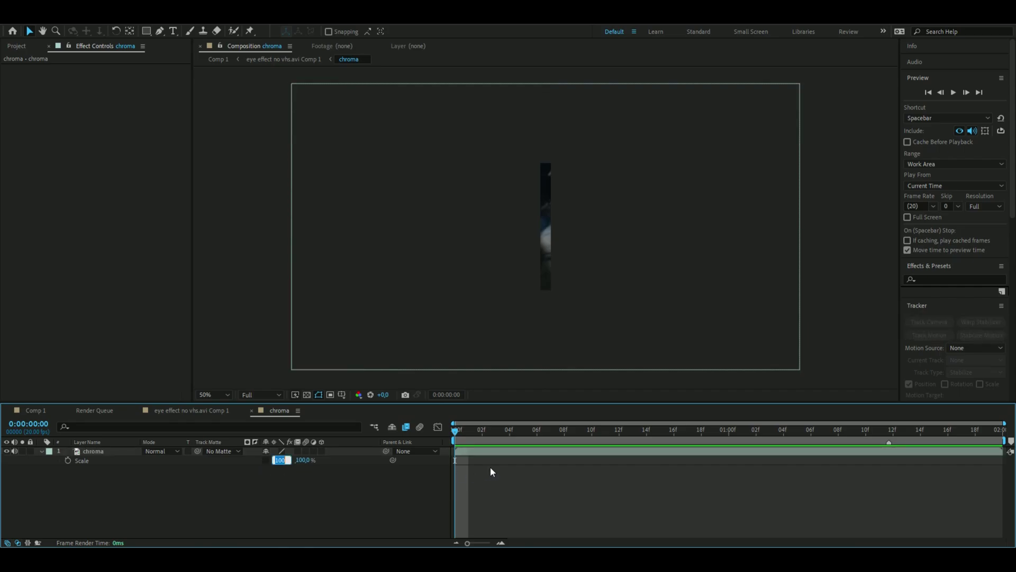
pyautogui.write('2,8')
pyautogui.press('Return')
pyautogui.click(289, 460)
pyautogui.write('45')
pyautogui.press('Return')
pyautogui.click(373, 462)
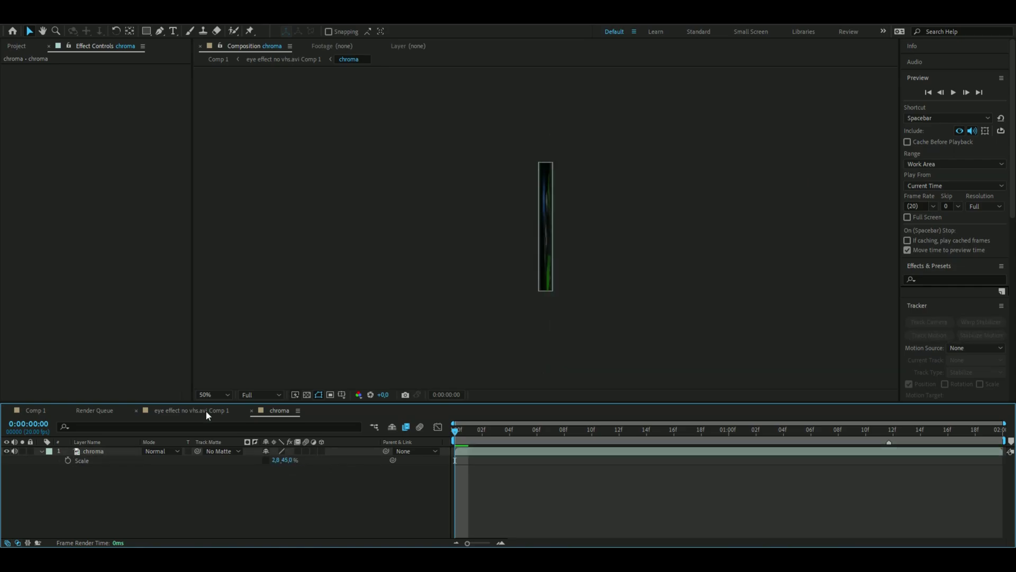
# Open the luma pre-comp and apply the Luma (VHS) composition preset, 320 x 480 px at 20 fps.
pyautogui.click(207, 412)
pyautogui.click(97, 461)
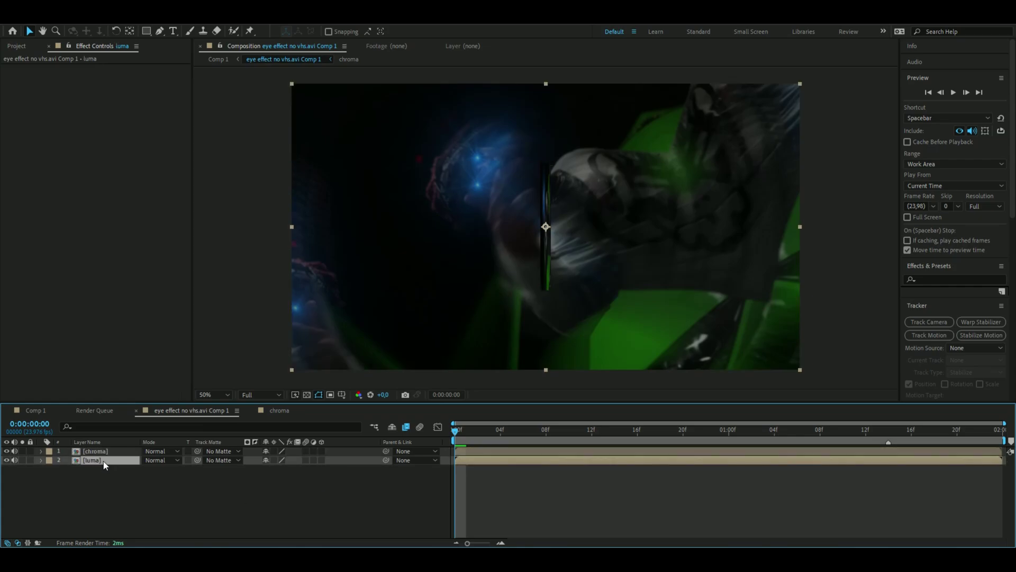
pyautogui.doubleClick(104, 465)
pyautogui.click(50, 16)
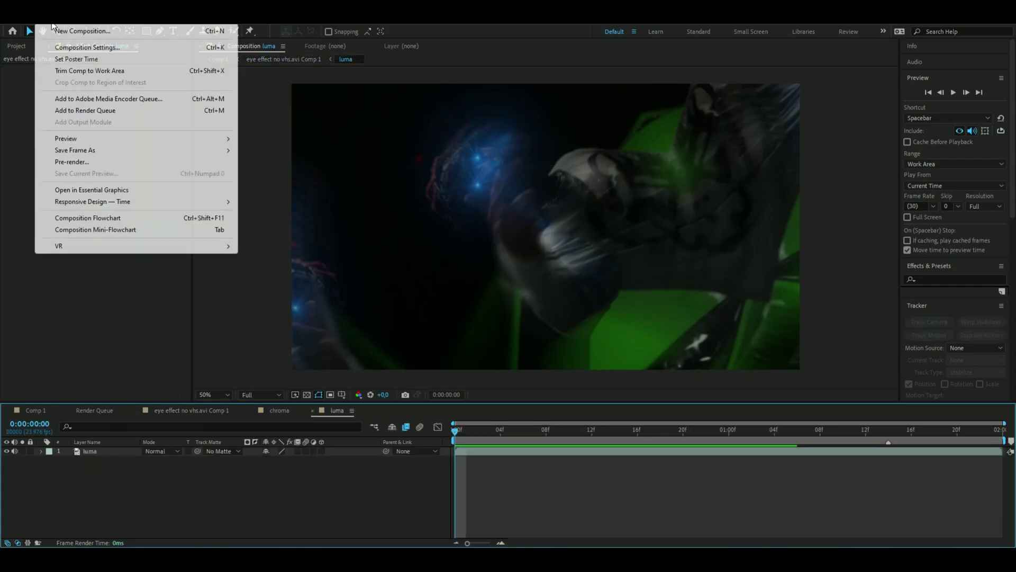
pyautogui.click(83, 49)
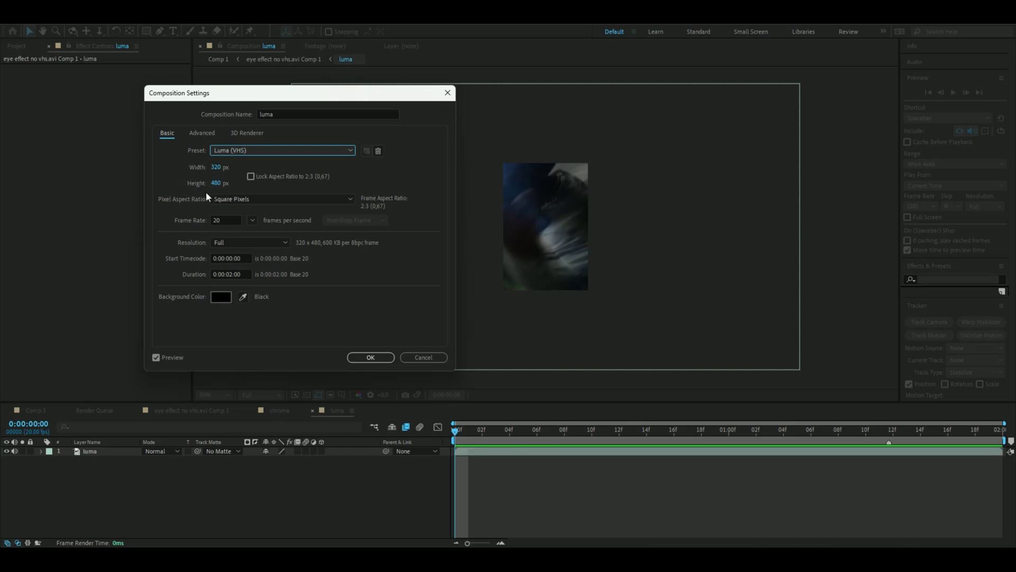
pyautogui.click(366, 358)
# Scale the layer inside the luma pre-comp non-uniformly to 22.5% width and 45% height.
pyautogui.click(102, 453)
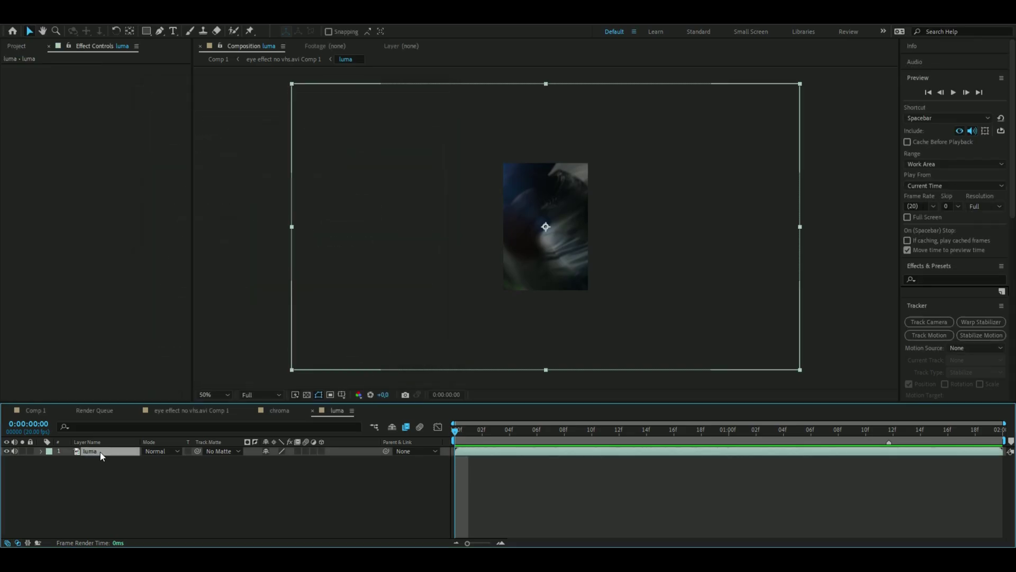
pyautogui.press('s')
pyautogui.click(276, 460)
pyautogui.write('22,5')
pyautogui.press('Return')
pyautogui.click(291, 460)
pyautogui.write('45')
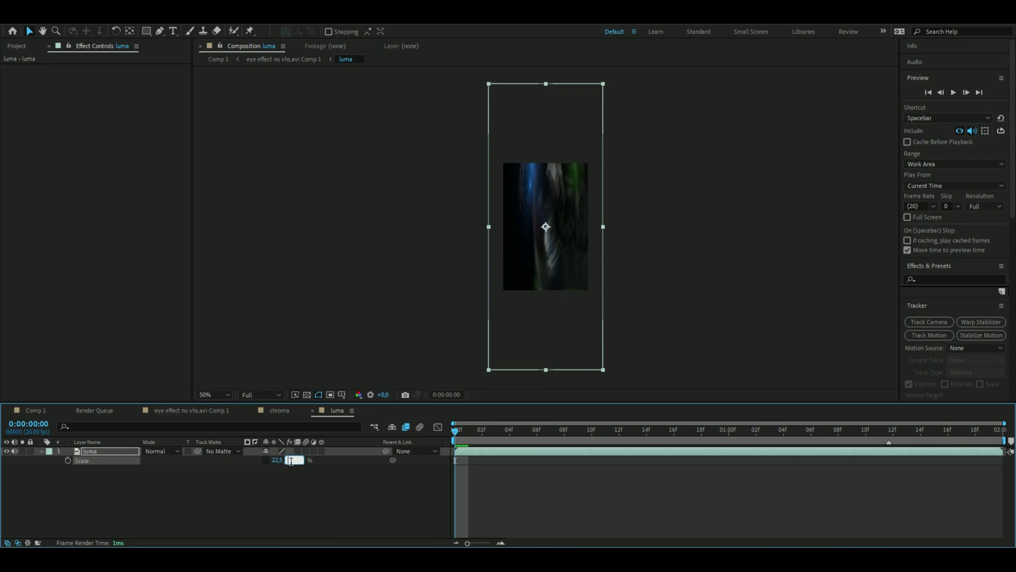
pyautogui.press('Return')
pyautogui.click(471, 243)
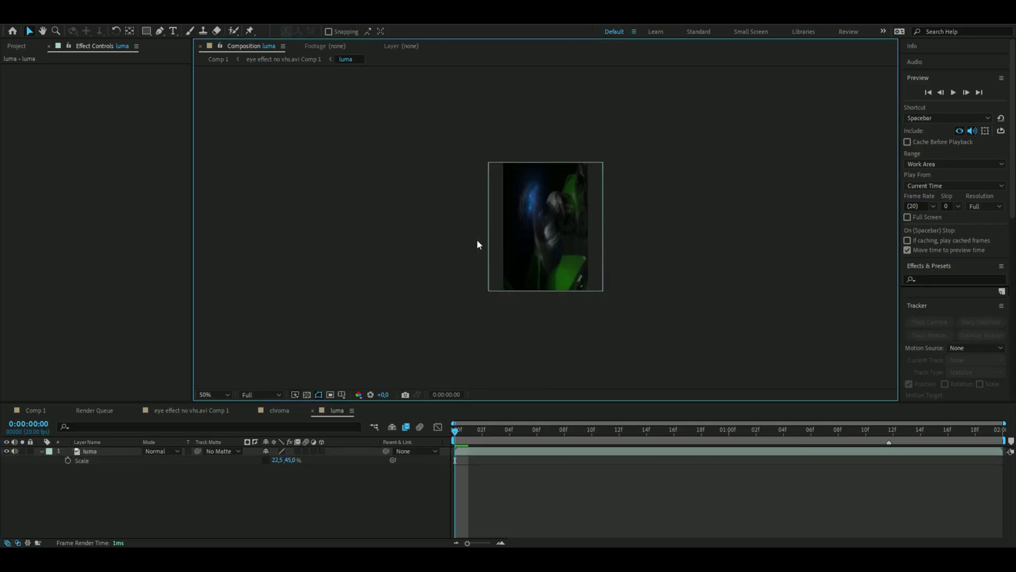
# Apply the vhs preset, 640 x 480 px, to eye effect no vhs.avi Comp 1 and set its frame rate to 20 fps.
pyautogui.click(191, 408)
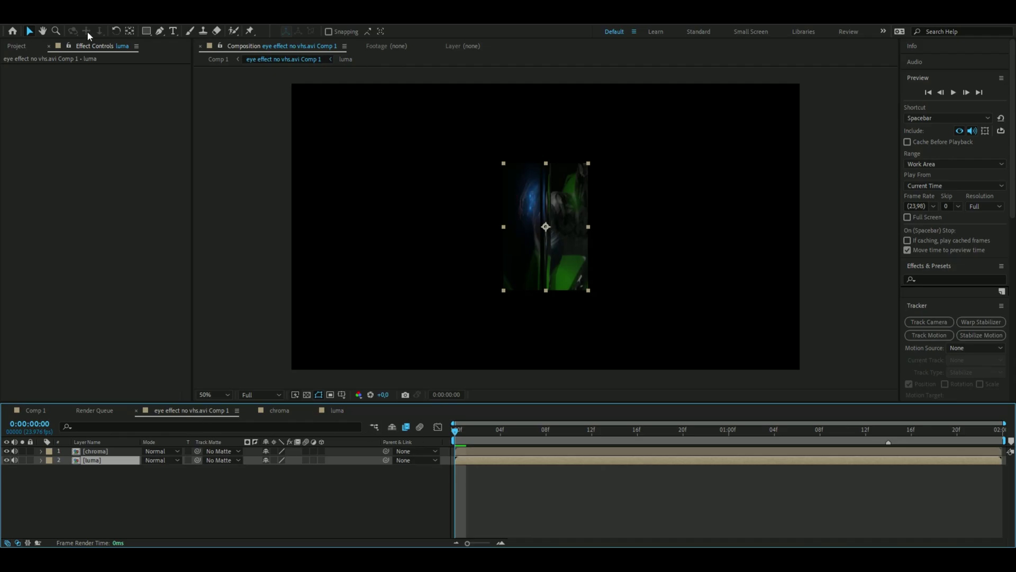
pyautogui.click(57, 23)
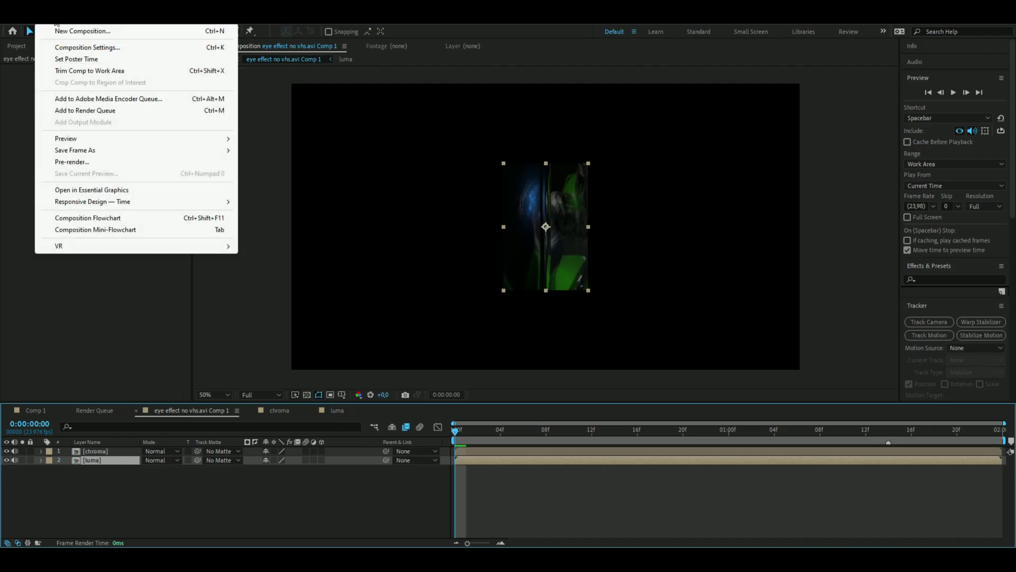
pyautogui.click(74, 47)
pyautogui.click(307, 153)
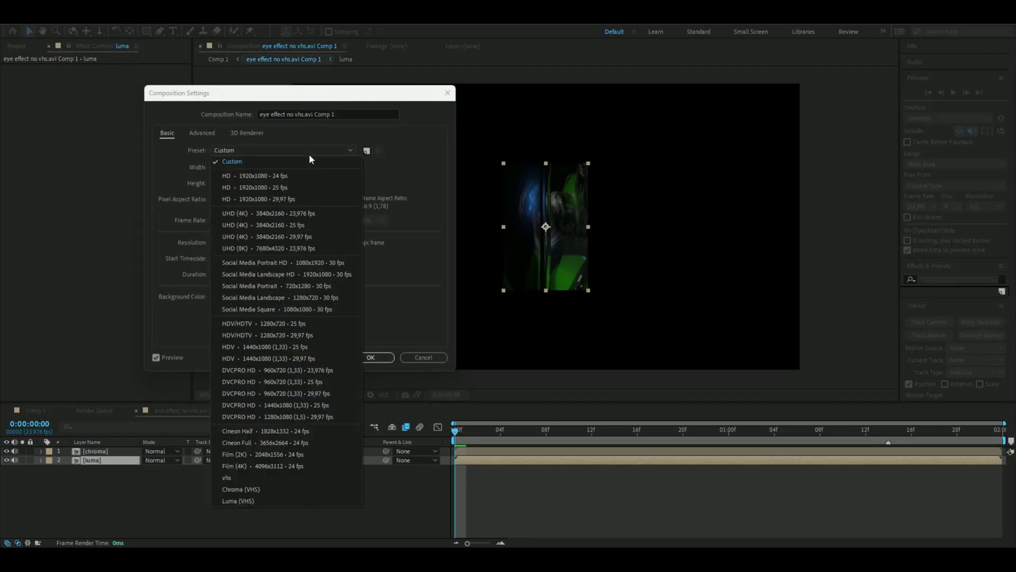
pyautogui.click(312, 217)
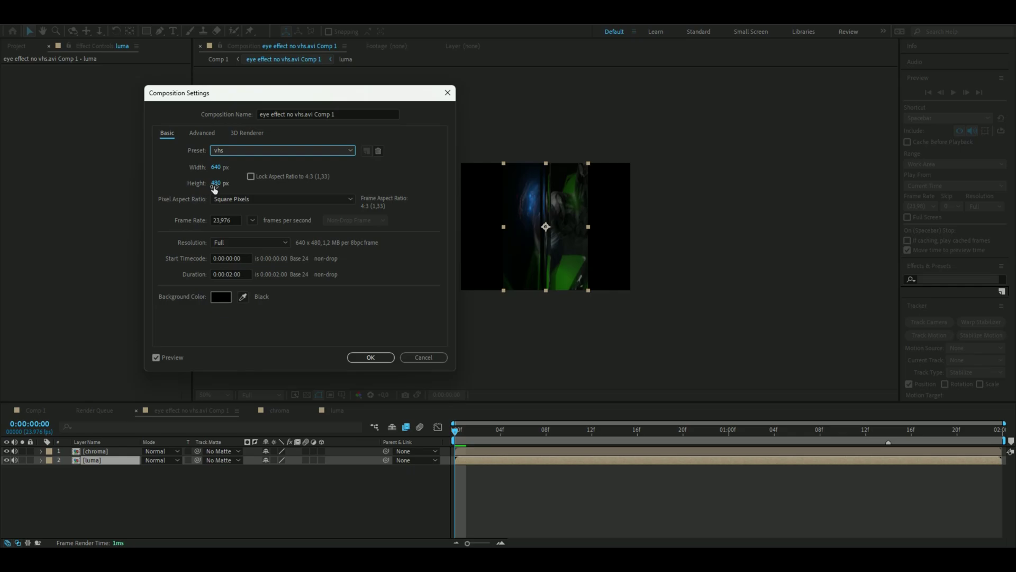
pyautogui.click(235, 220)
pyautogui.moveTo(236, 219); pyautogui.dragTo(84, 203)
pyautogui.write('20')
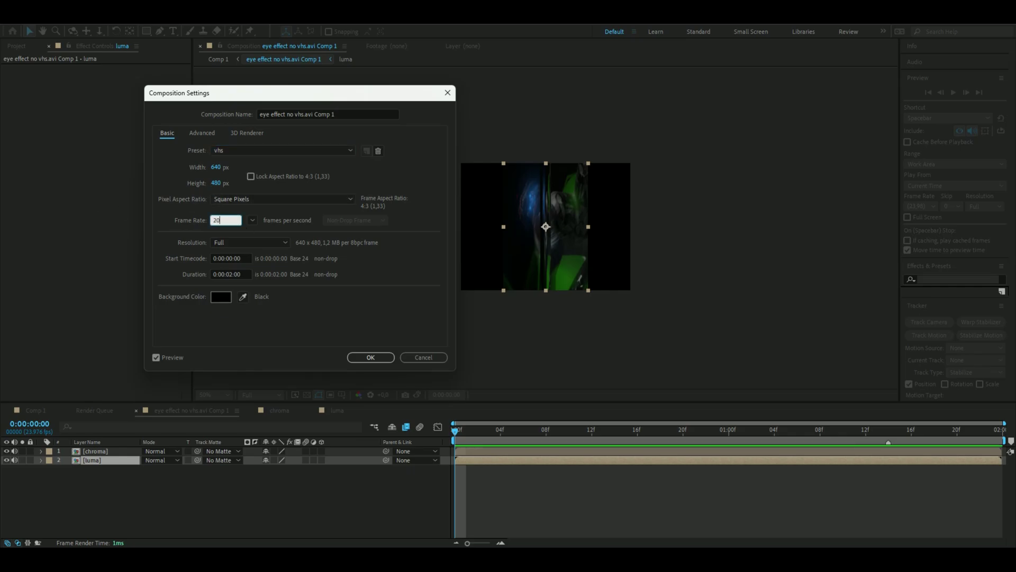
pyautogui.click(371, 357)
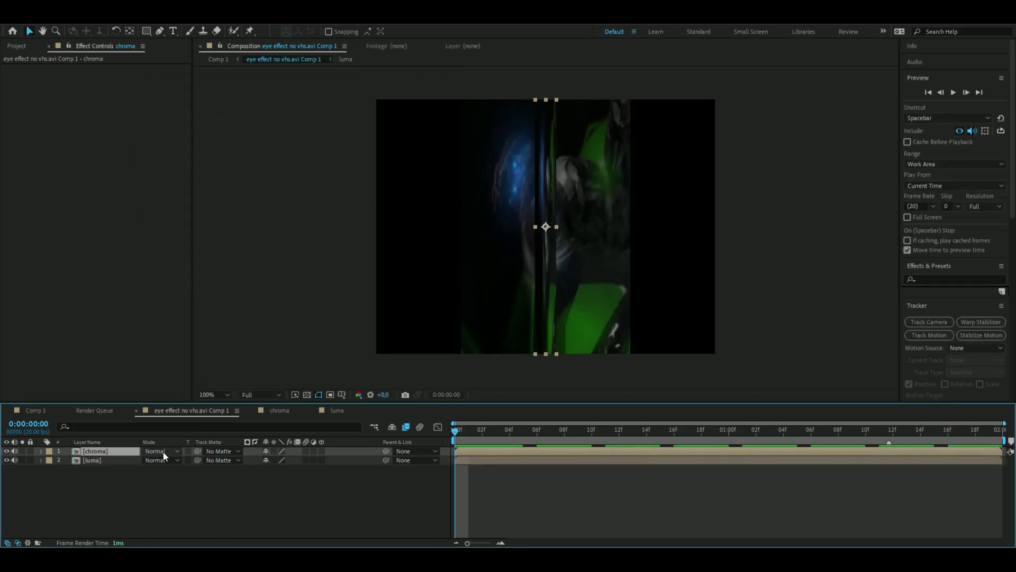
# Unlink the chroma layer's scale proportions in the main composition and set its horizontal scale to 1600%.
pyautogui.press('s')
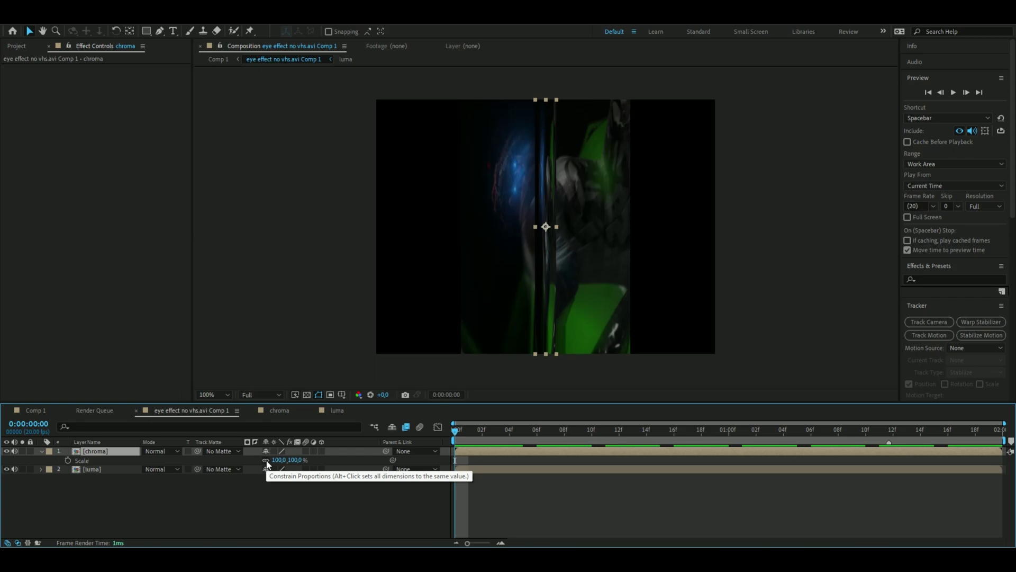
pyautogui.click(266, 461)
pyautogui.click(281, 459)
pyautogui.write('1600')
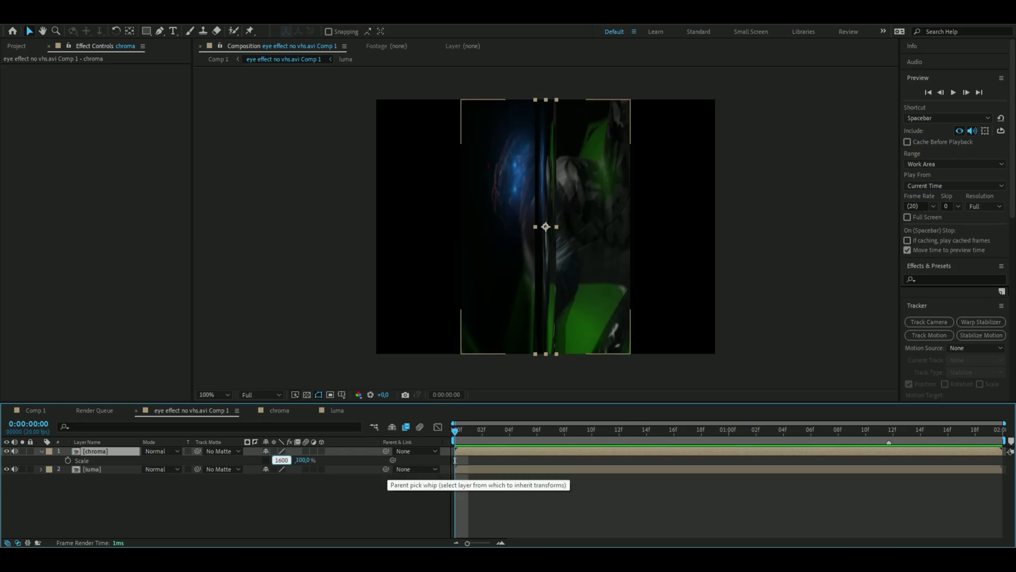
pyautogui.press('Return')
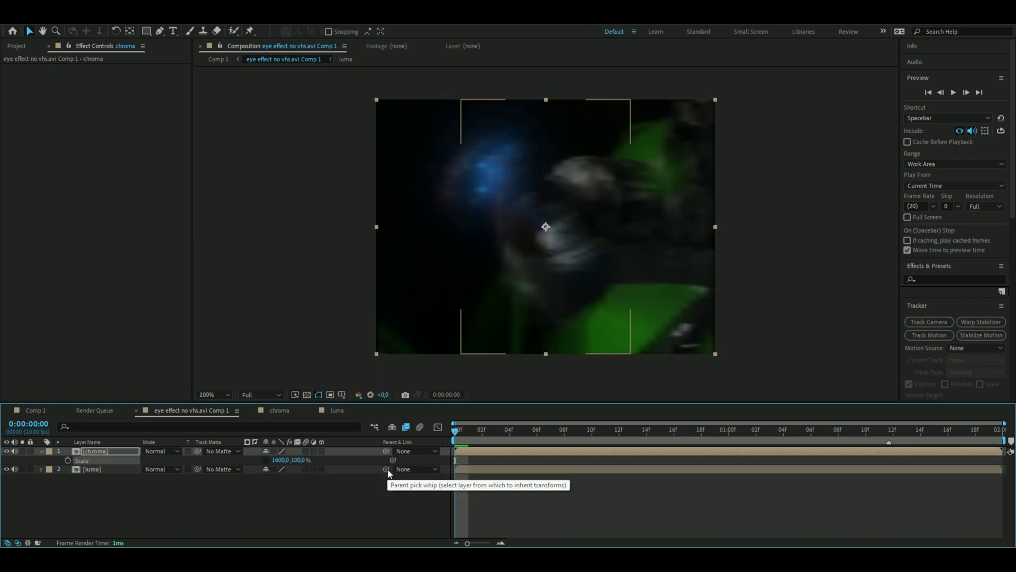
# Scale the luma layer in the main composition to 200% width and 100% height.
pyautogui.click(91, 469)
pyautogui.press('s')
pyautogui.click(279, 478)
pyautogui.write('200')
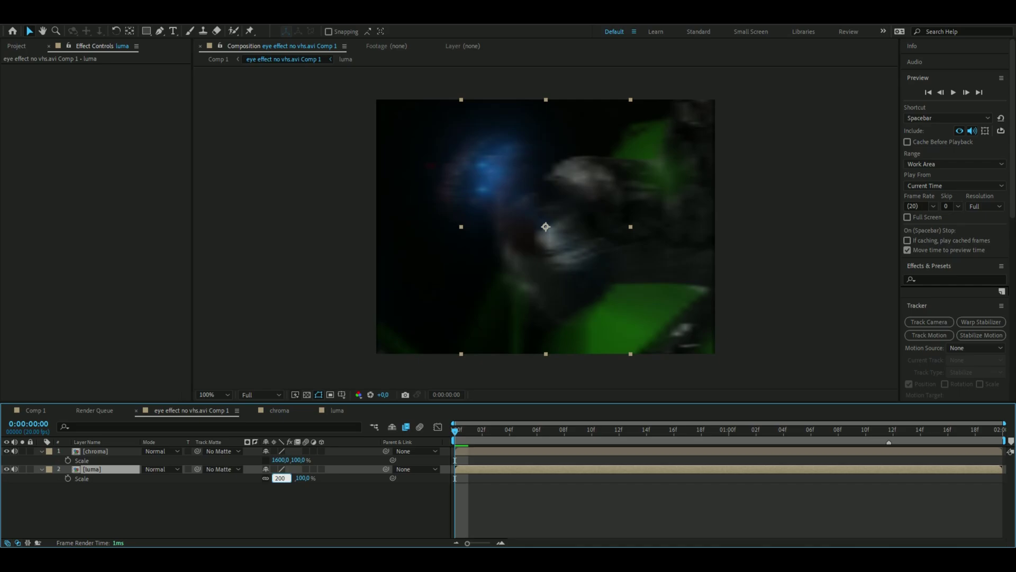
pyautogui.press('Tab')
pyautogui.write('100')
pyautogui.press('Return')
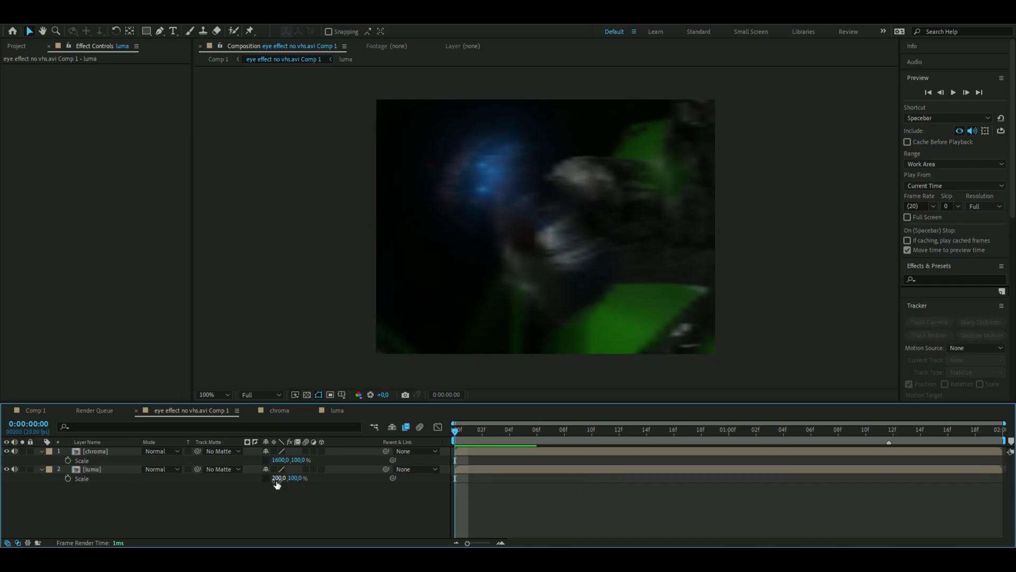
pyautogui.click(361, 500)
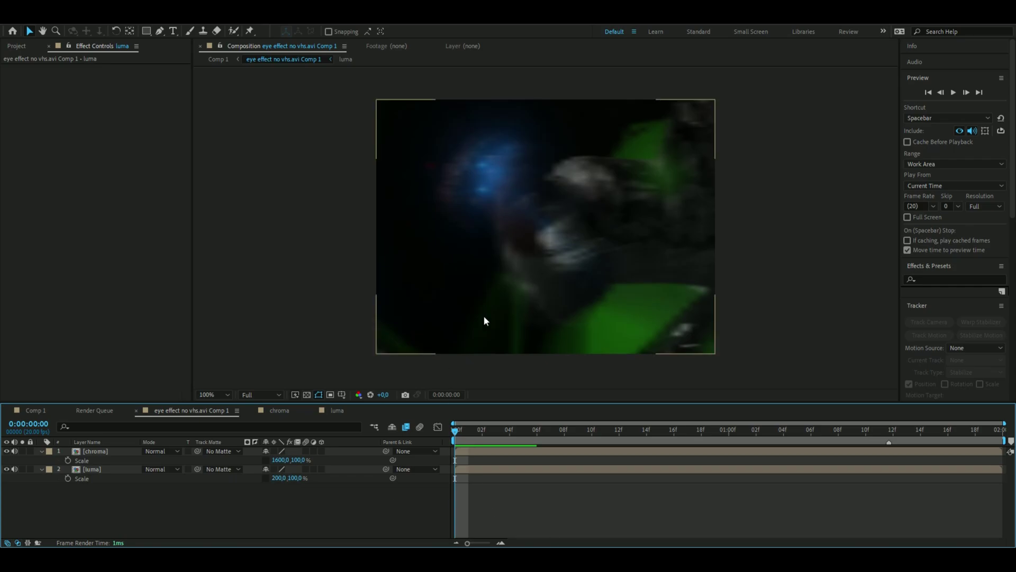
# Set the chroma layer's blending mode to Color.
pyautogui.click(90, 451)
pyautogui.click(149, 454)
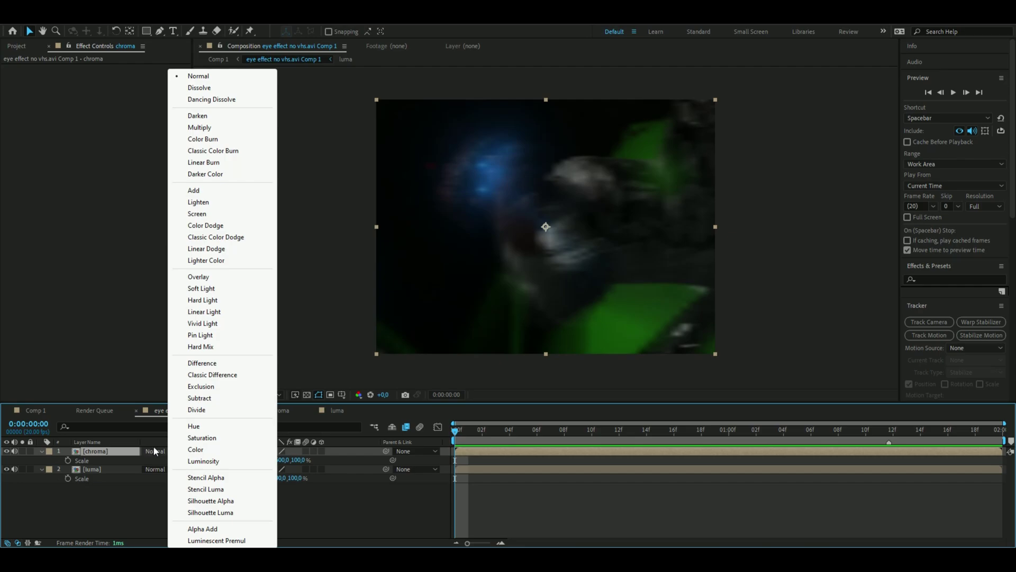
pyautogui.click(211, 448)
pyautogui.click(269, 332)
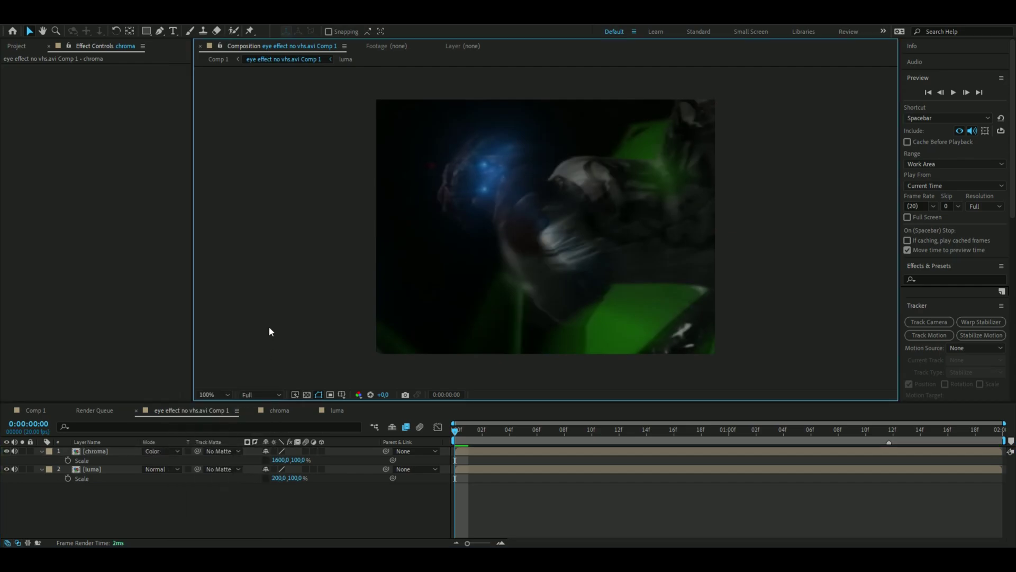
# Add an adjustment layer above the chroma layer and apply Fast Box Blur to it with a blur radius of 1.
pyautogui.moveTo(456, 431); pyautogui.dragTo(784, 432)
pyautogui.press('s')
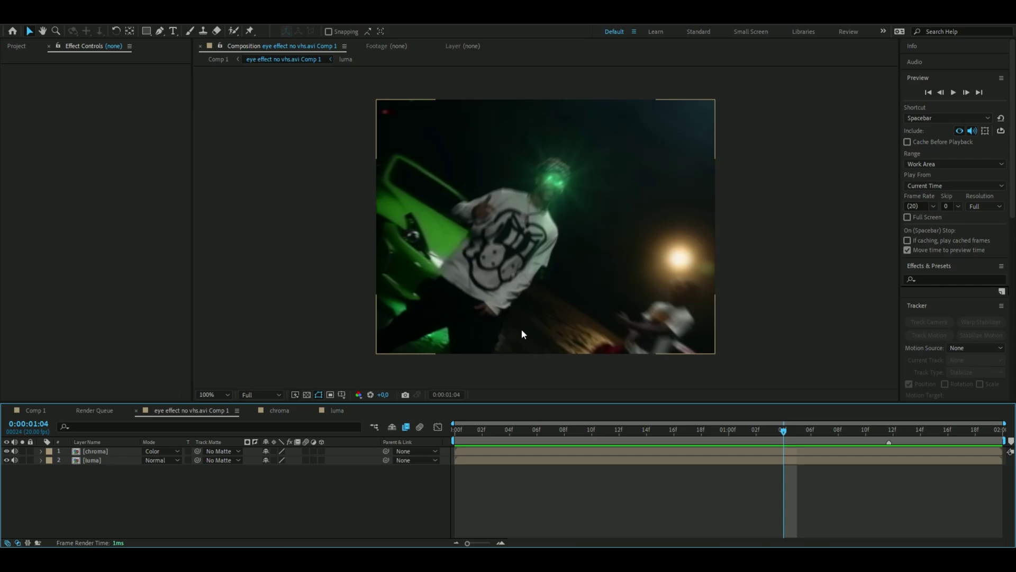
pyautogui.hotkey('ctrl', 'alt', 'y')
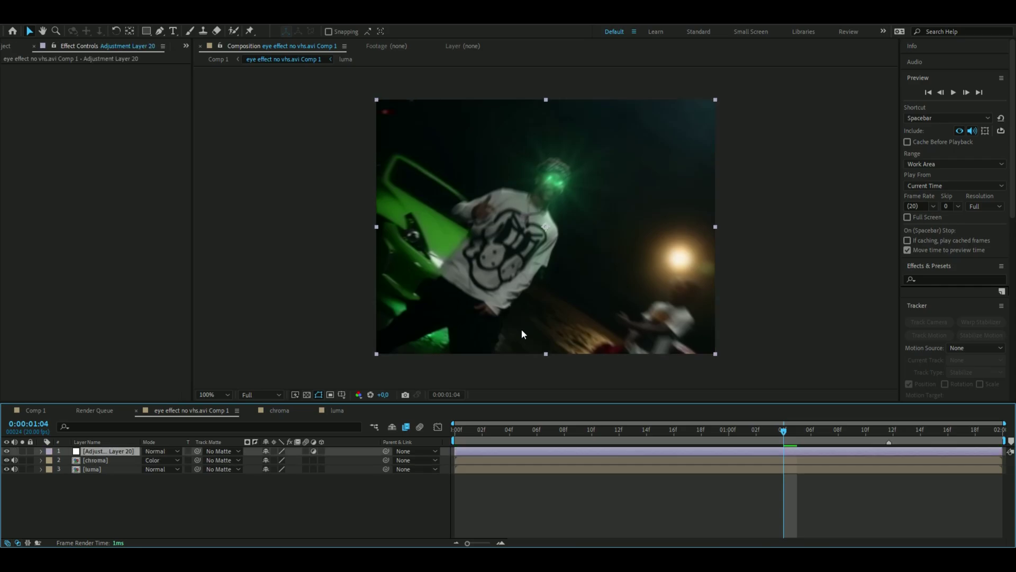
pyautogui.hotkey('ctrl', 'space')
pyautogui.write('fast')
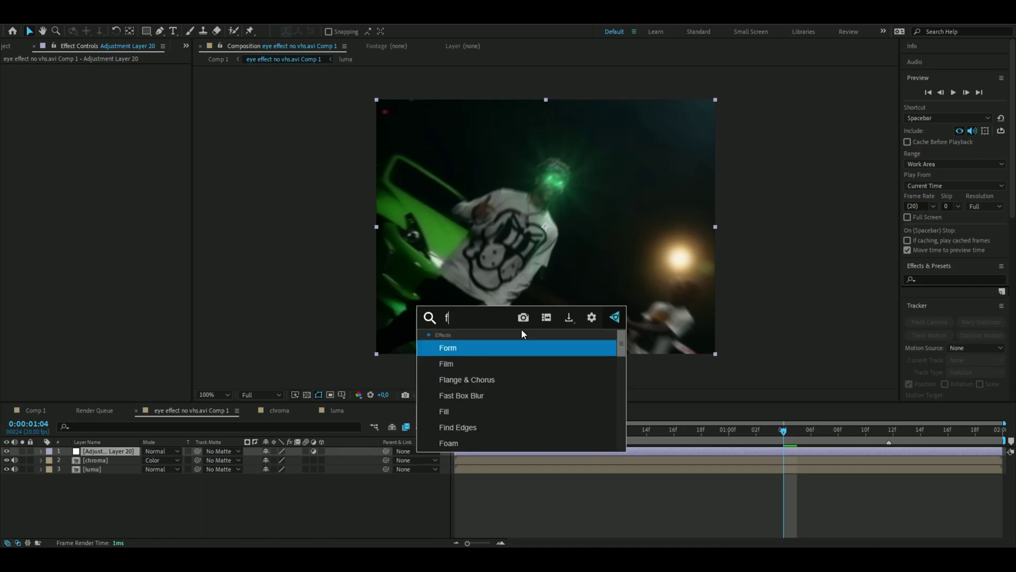
pyautogui.press('Return')
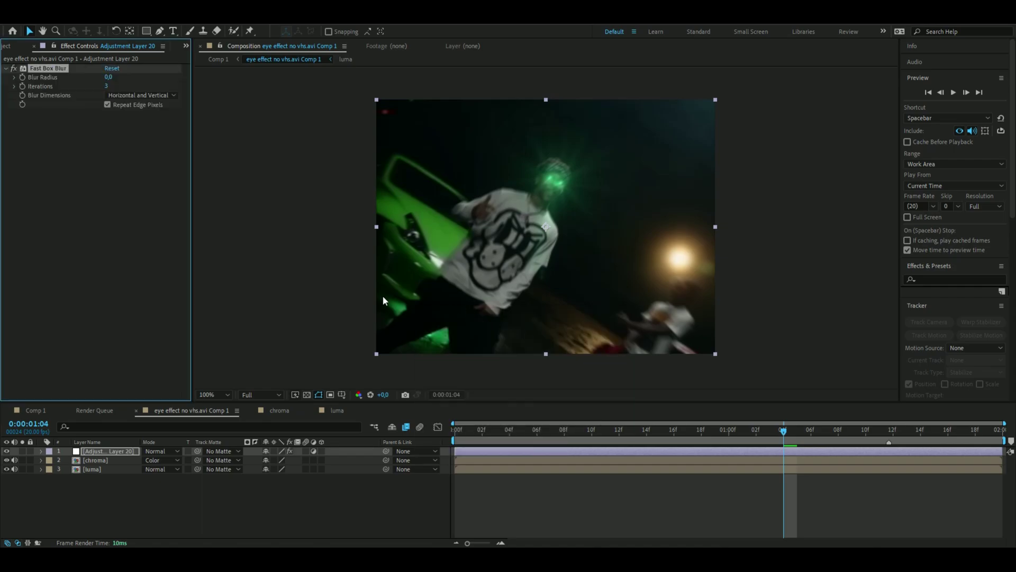
pyautogui.click(108, 77)
pyautogui.write('1')
pyautogui.press('Return')
# Apply Unsharp Mask to the adjustment layer with an amount of 100 and a radius of 4.
pyautogui.click(482, 452)
pyautogui.hotkey('ctrl', 'space')
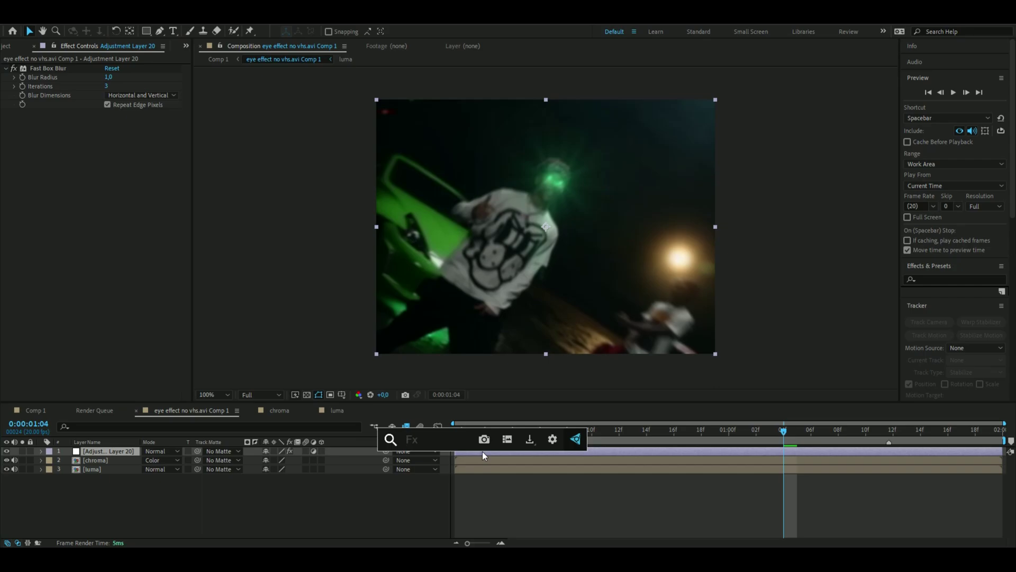
pyautogui.write('uns')
pyautogui.press('Return')
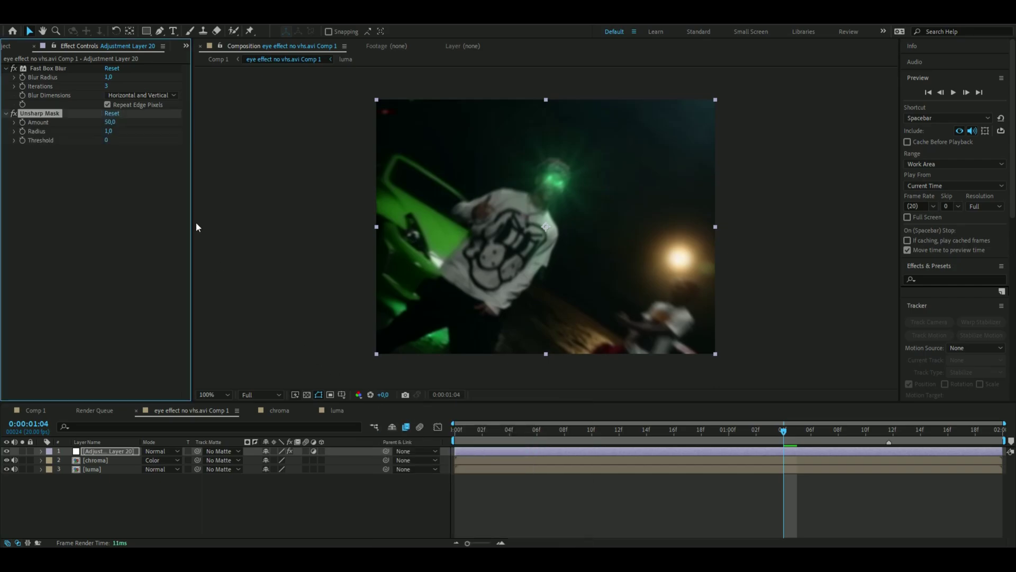
pyautogui.click(109, 122)
pyautogui.write('100')
pyautogui.click(108, 131)
pyautogui.write('4')
pyautogui.press('Return')
# Apply Add Grain to the adjustment layer, with the viewing mode on Final Output and an intensity of 0.5.
pyautogui.click(501, 451)
pyautogui.hotkey('ctrl', 'space')
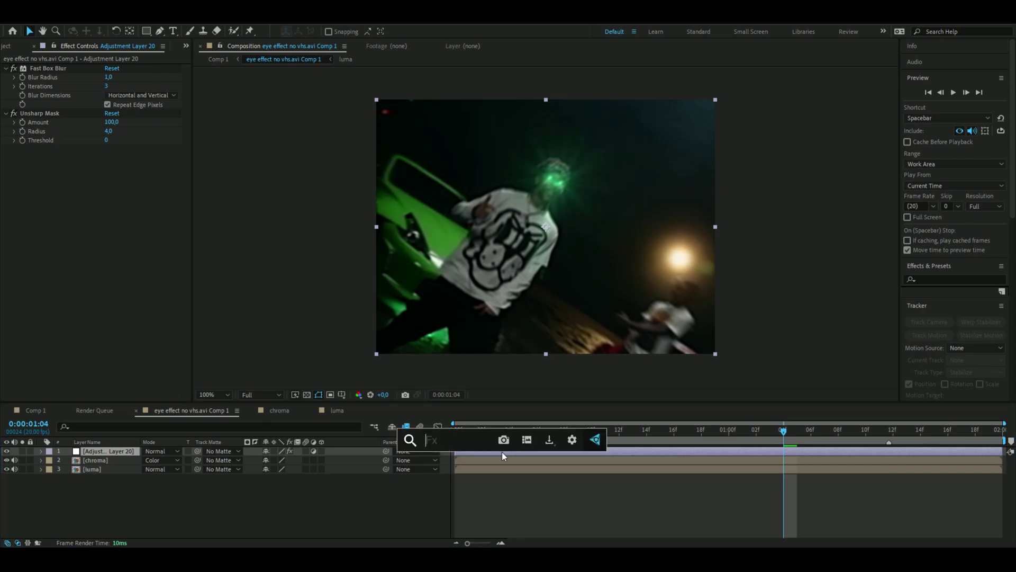
pyautogui.write('add')
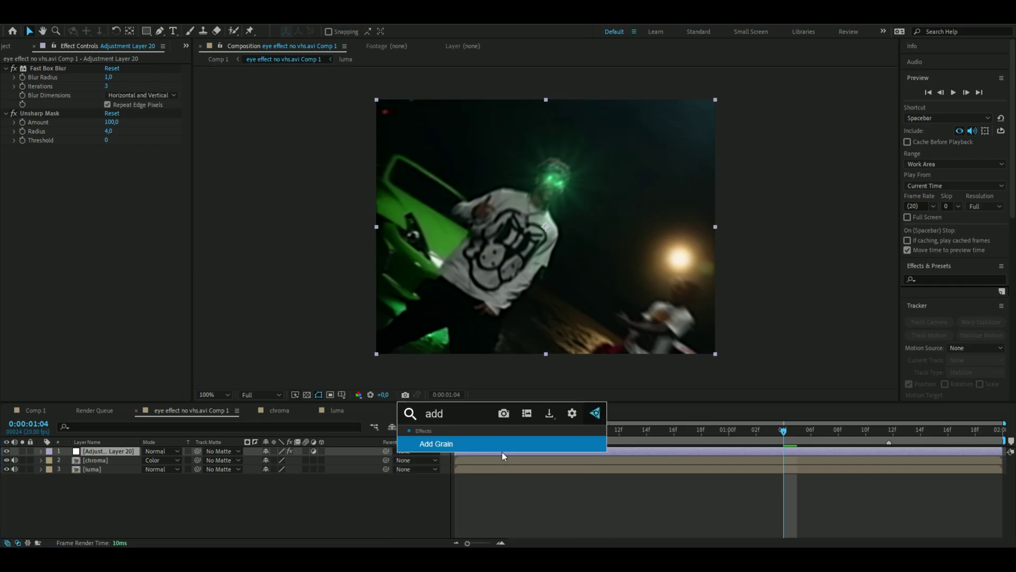
pyautogui.press('Return')
pyautogui.click(129, 159)
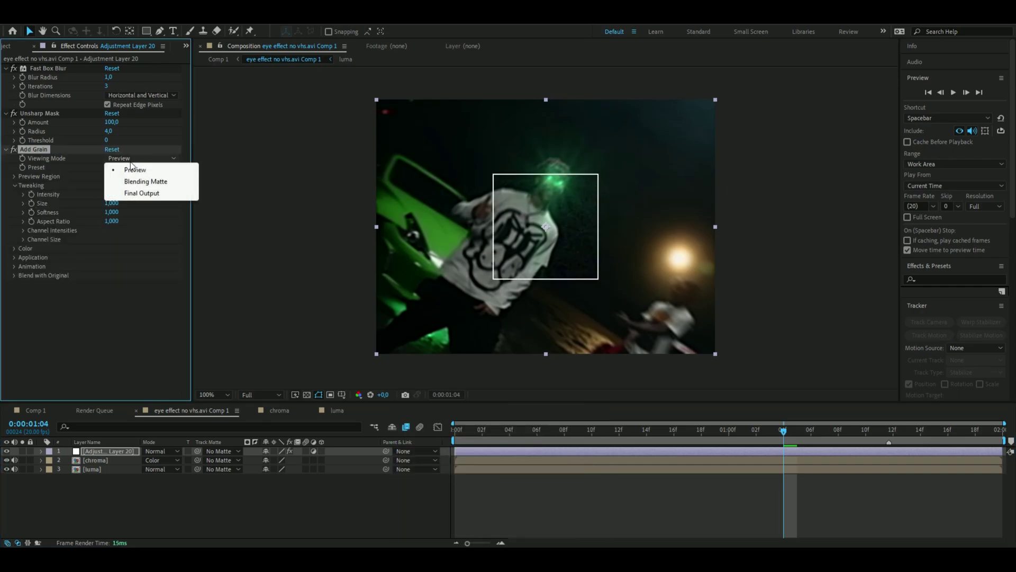
pyautogui.click(148, 192)
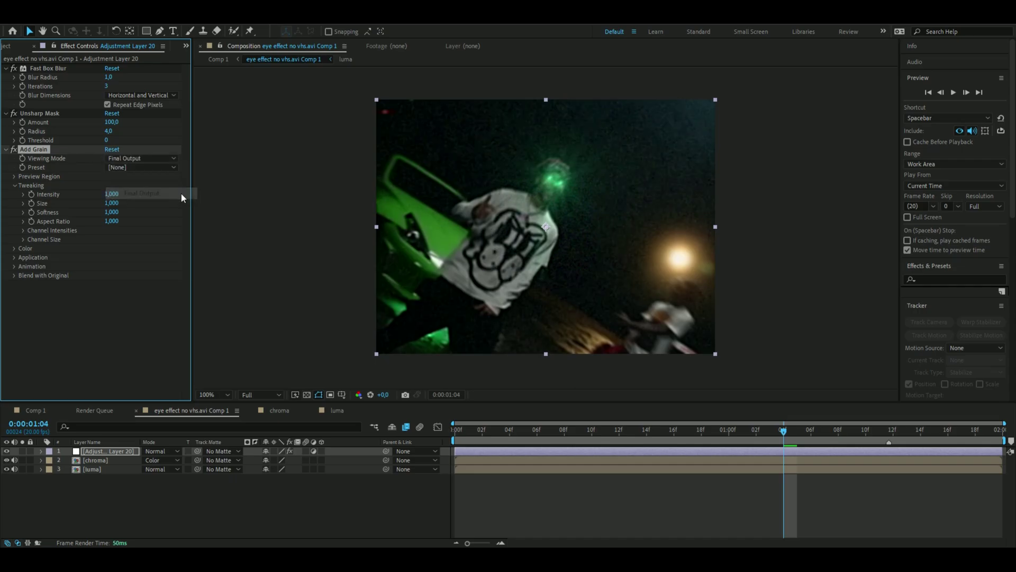
pyautogui.click(112, 195)
pyautogui.write('0,5')
pyautogui.press('Return')
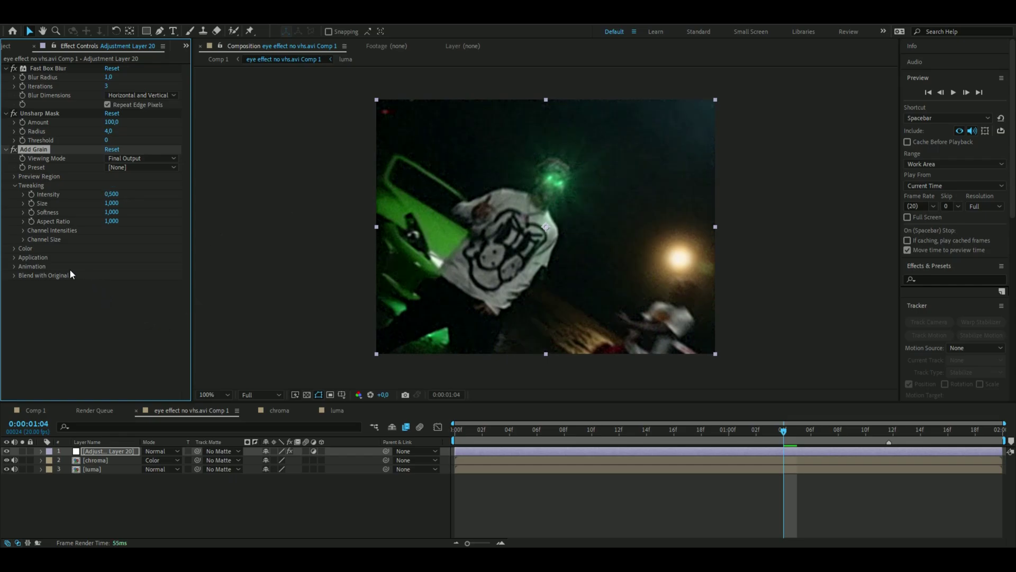
# Apply Wave Warp to the adjustment layer and set its wave type to Smooth Noise.
pyautogui.hotkey('ctrl', '`')
pyautogui.hotkey('ctrl', 'space')
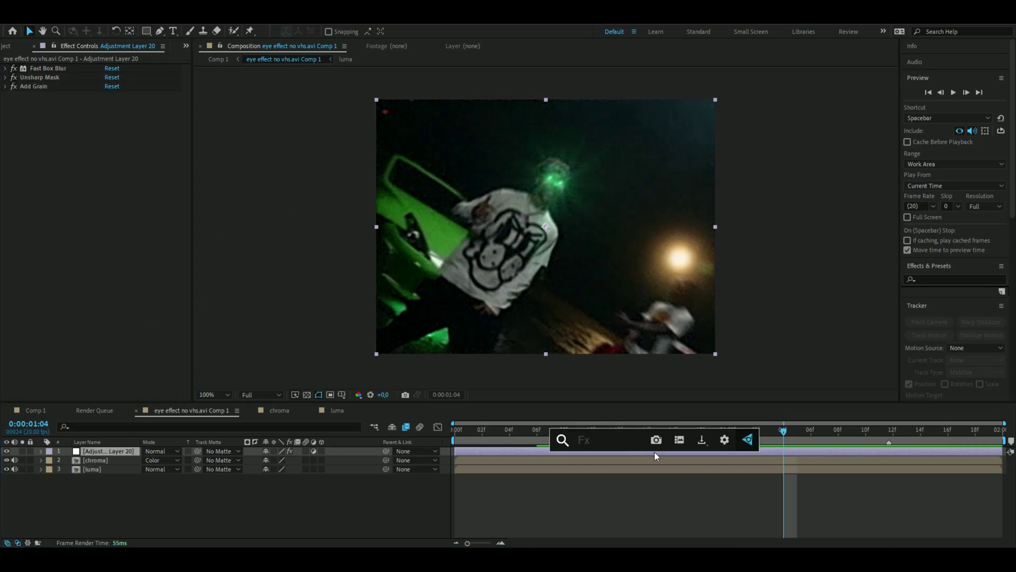
pyautogui.write('wave')
pyautogui.press('Return')
pyautogui.click(141, 104)
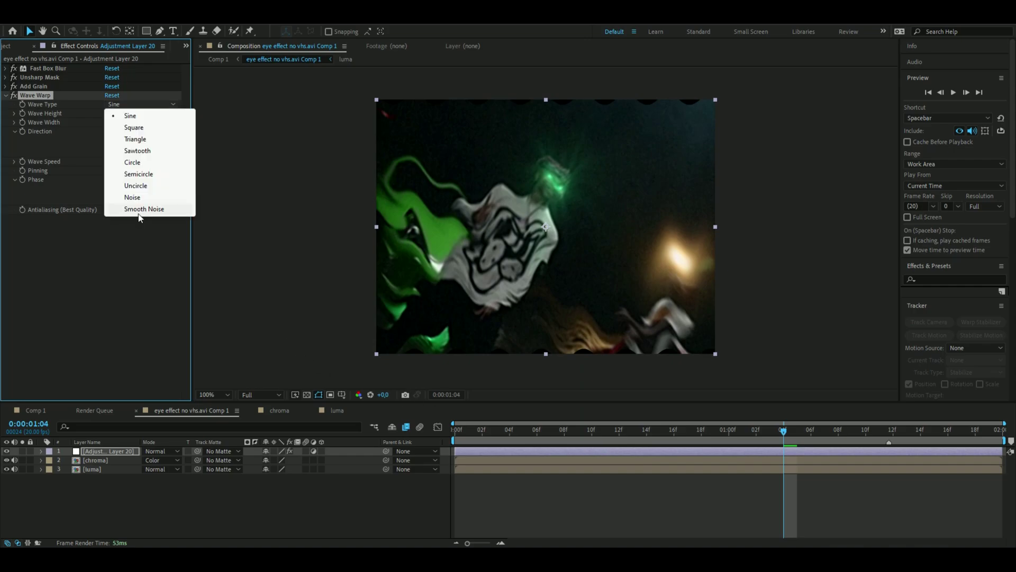
pyautogui.click(139, 209)
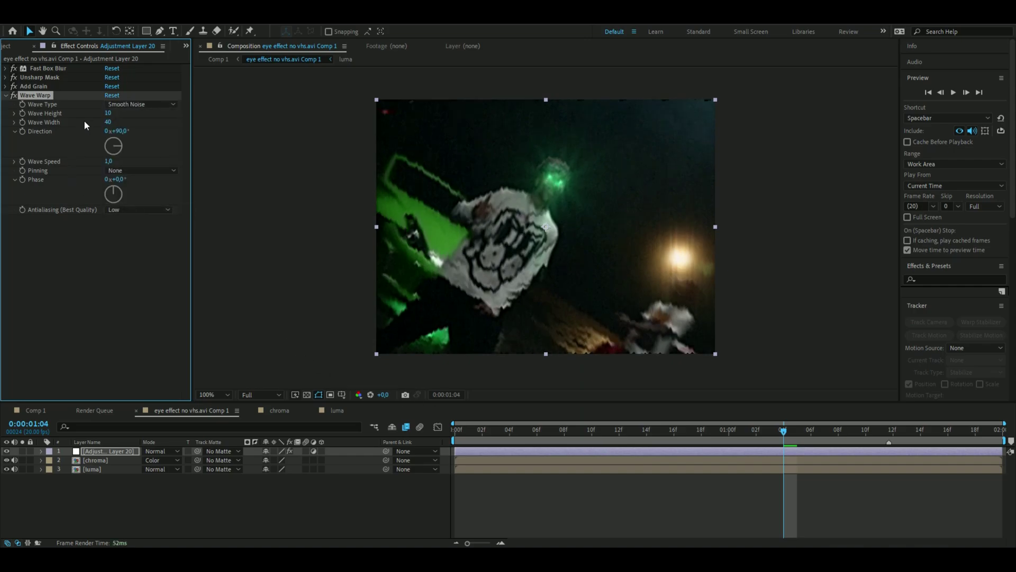
# Set the Wave Warp's wave height to 3, wave speed to 4 and direction to 0°, and check the clip at another frame.
pyautogui.click(107, 114)
pyautogui.write('3')
pyautogui.press('Return')
pyautogui.click(109, 161)
pyautogui.write('4')
pyautogui.press('Return')
pyautogui.click(120, 132)
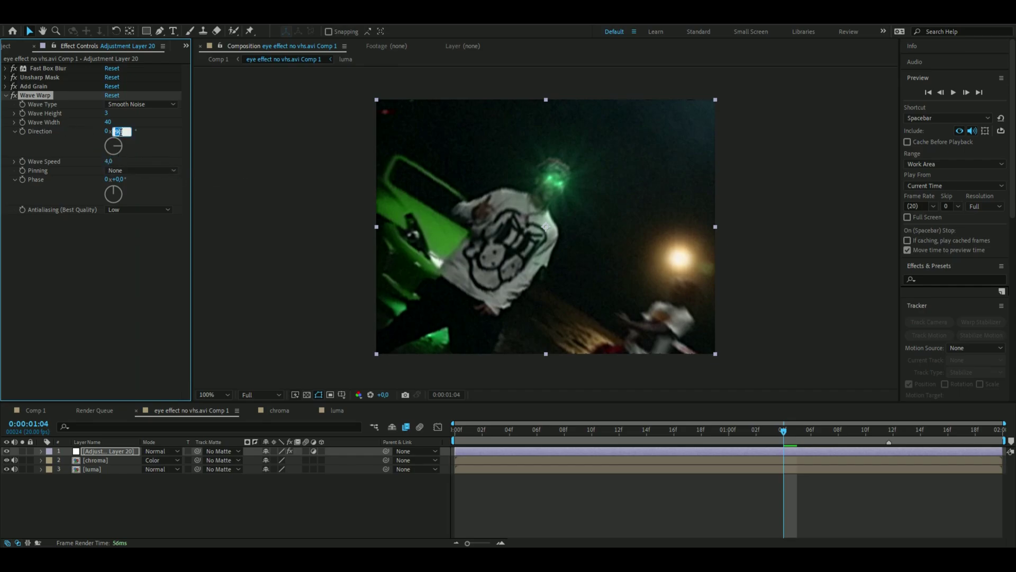
pyautogui.write('0')
pyautogui.press('Return')
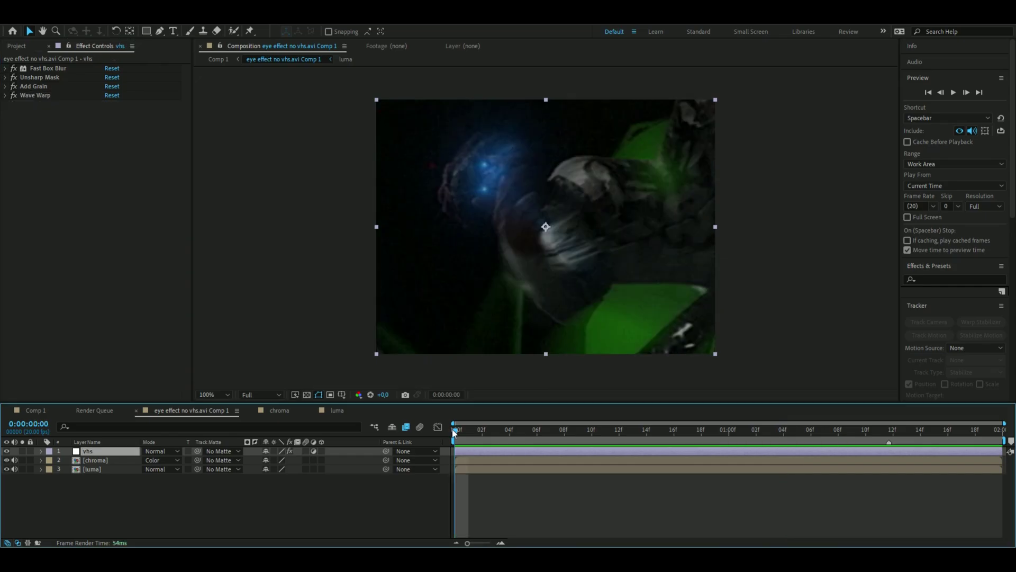
pyautogui.moveTo(452, 431); pyautogui.dragTo(715, 466)
# Add a new adjustment layer directly beneath the vhs layer and apply CC Vignette to it.
pyautogui.click(152, 509)
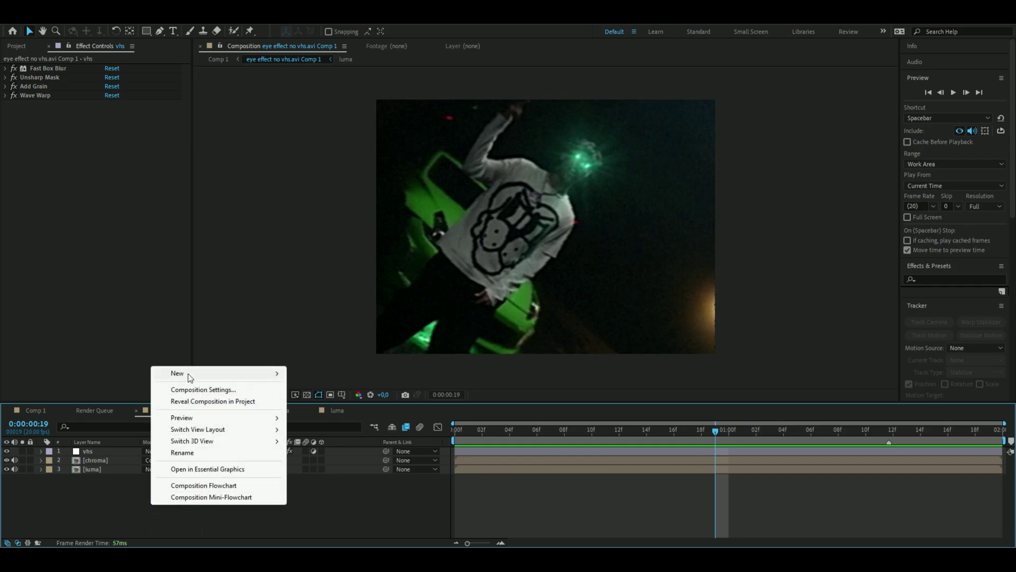
pyautogui.moveTo(188, 373)
pyautogui.click(332, 459)
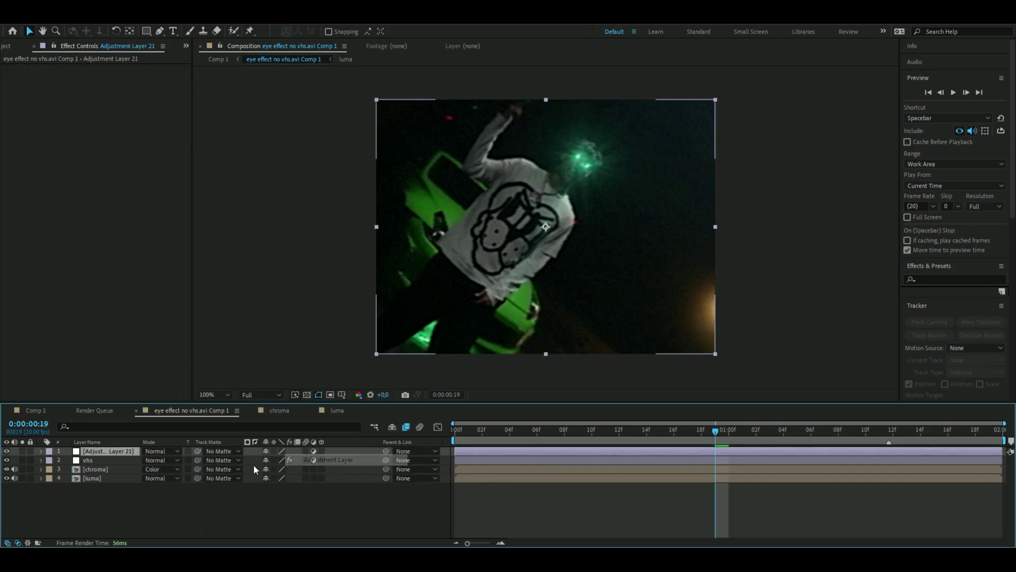
pyautogui.hotkey('ctrl', 'space')
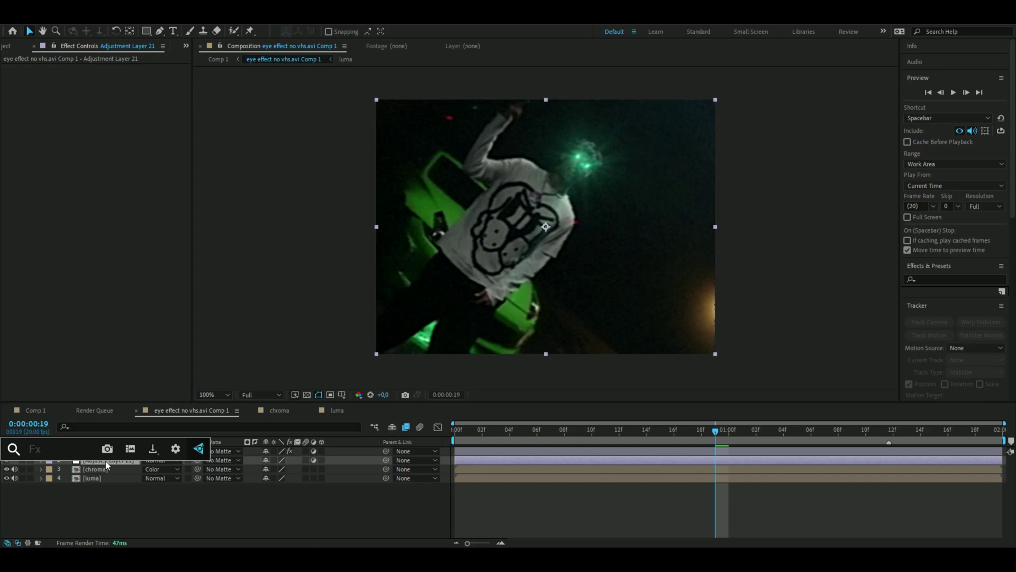
pyautogui.write('v')
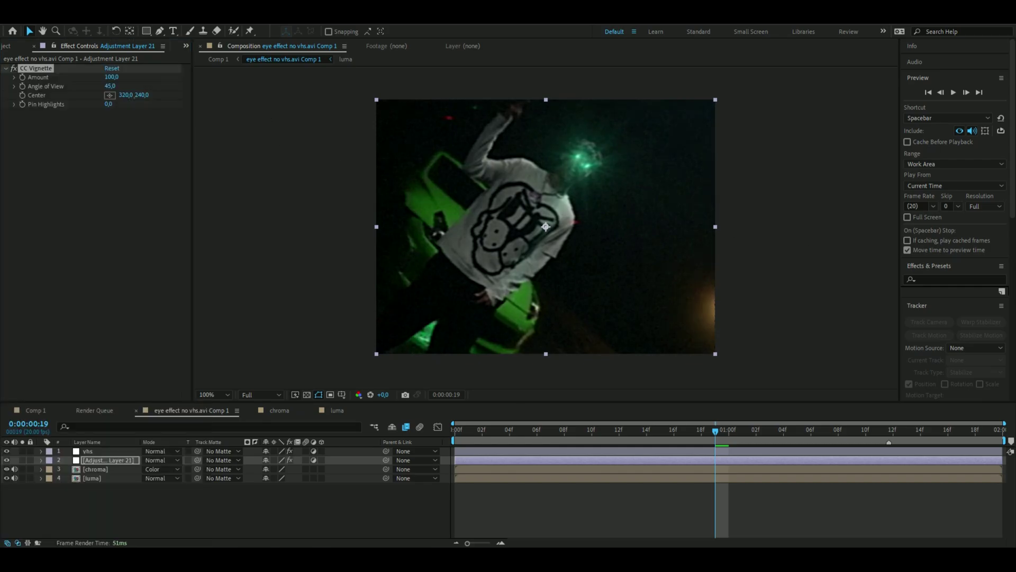
pyautogui.moveTo(717, 431); pyautogui.dragTo(646, 429)
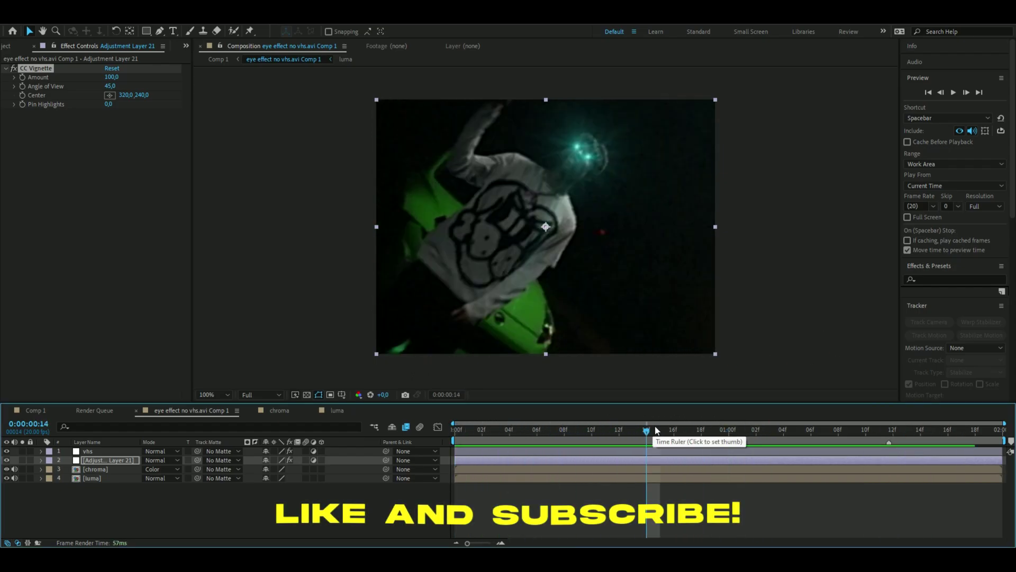